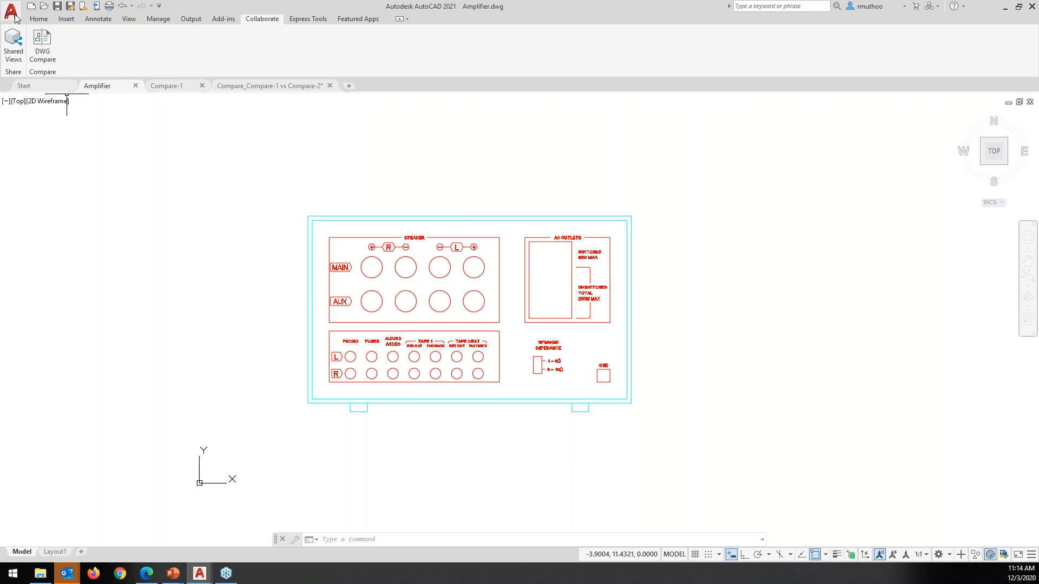
Open Share View for the Amplifier drawing from the application menu's Publish options
left_click(13, 17)
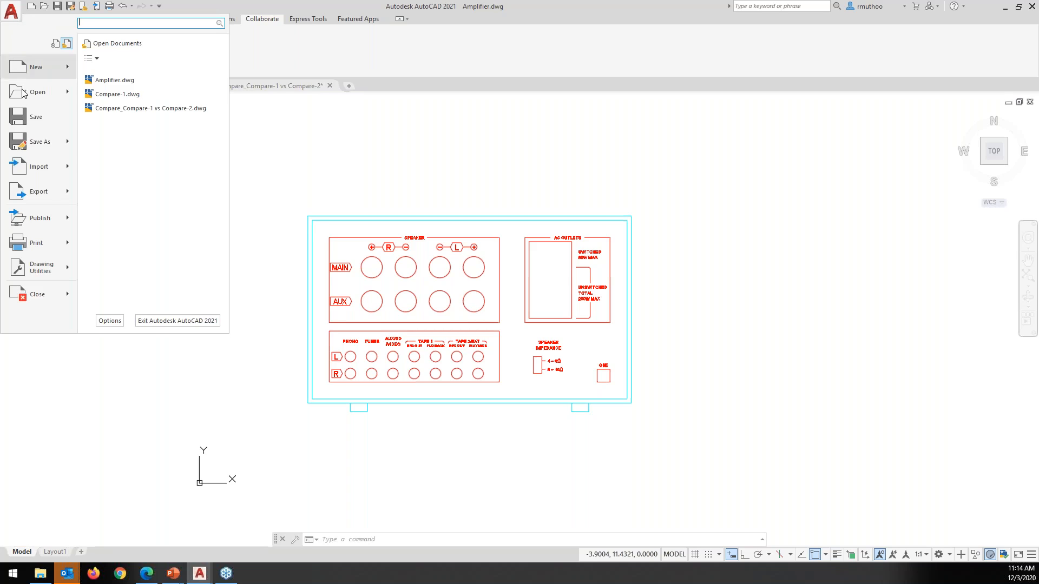
mouse_move(45, 223)
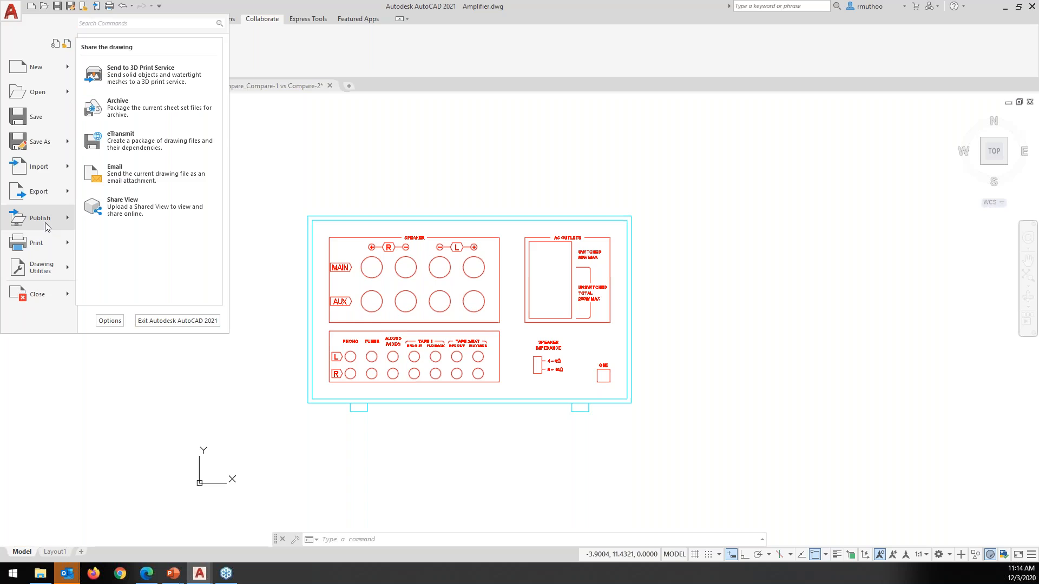
left_click(135, 213)
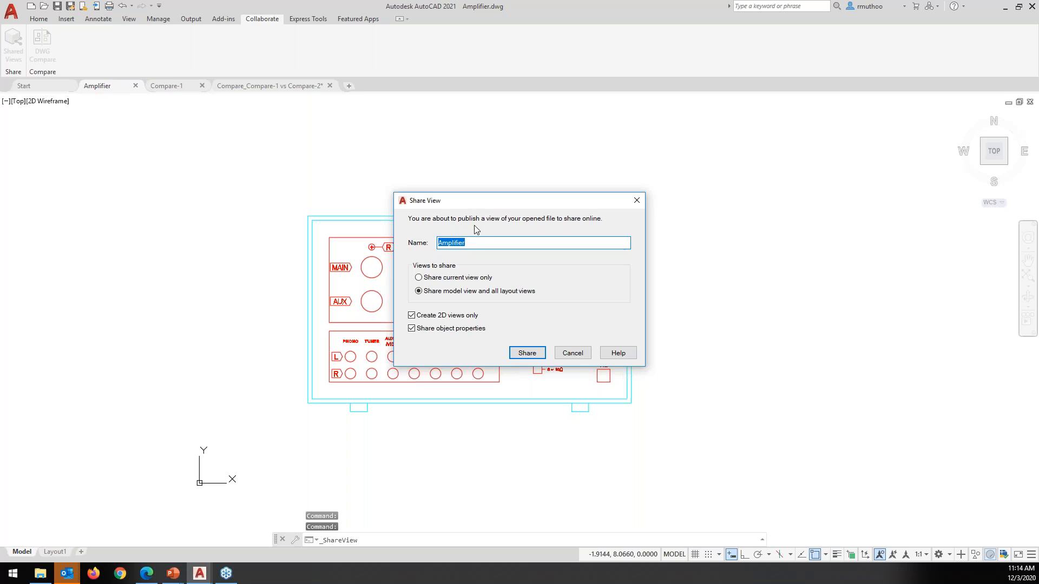
Append '-share' so the shared view is named 'Amplifier-share'
left_click(481, 242)
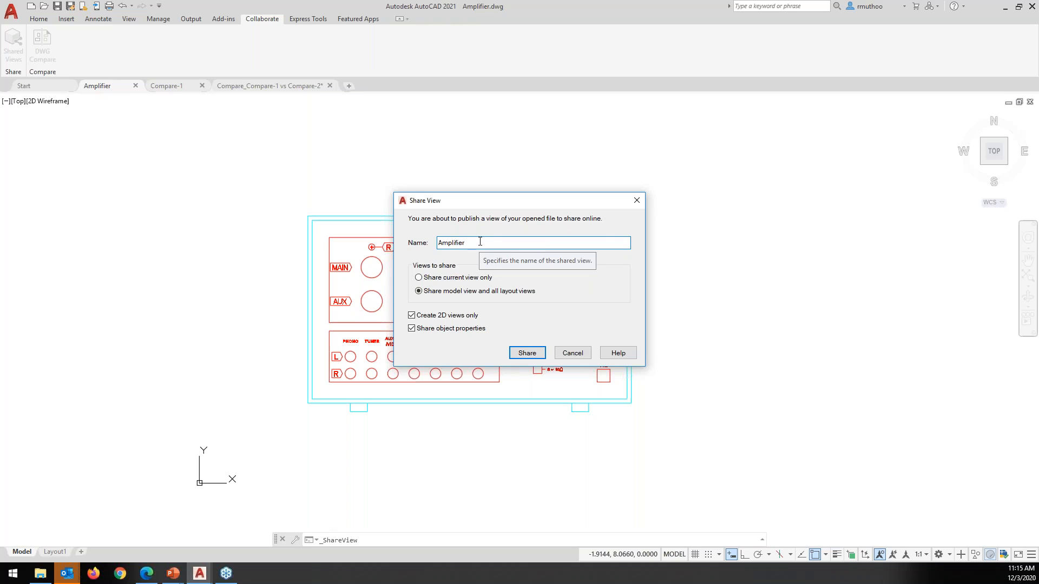
type("-")
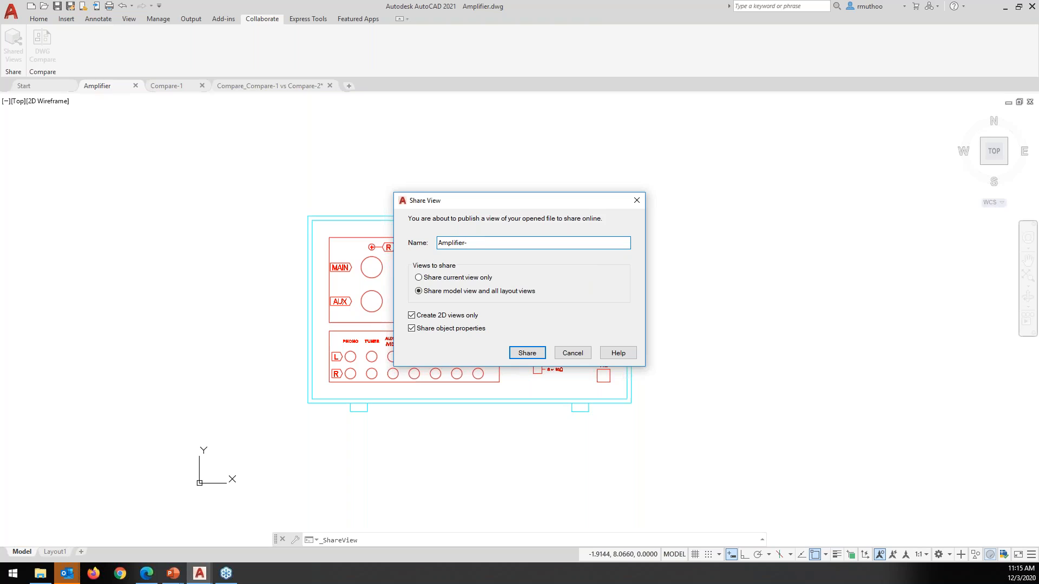
type("share")
left_click_drag(506, 202, 605, 163)
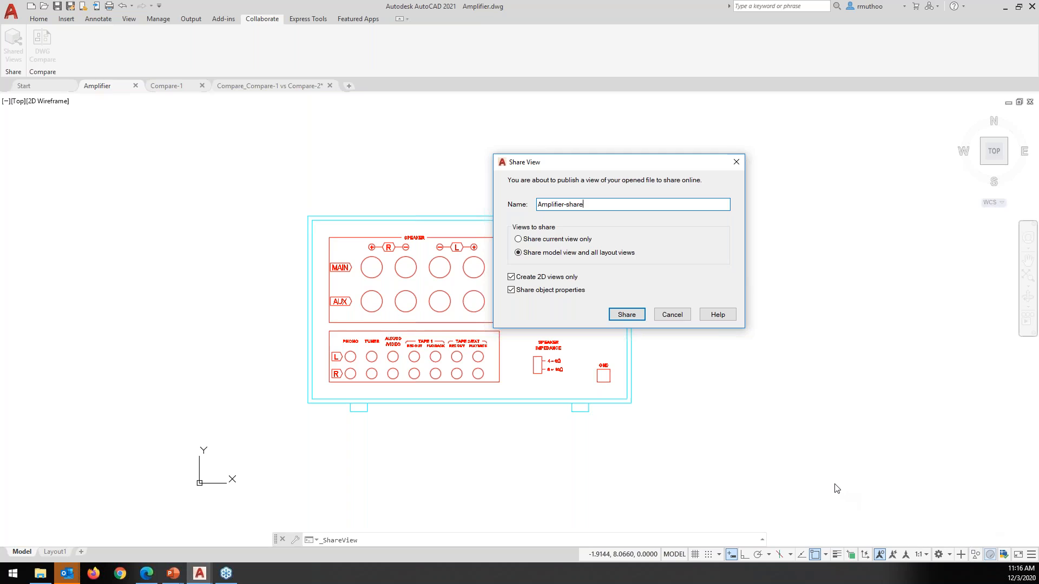
Share the Amplifier-share view and proceed with its background upload
left_click(626, 316)
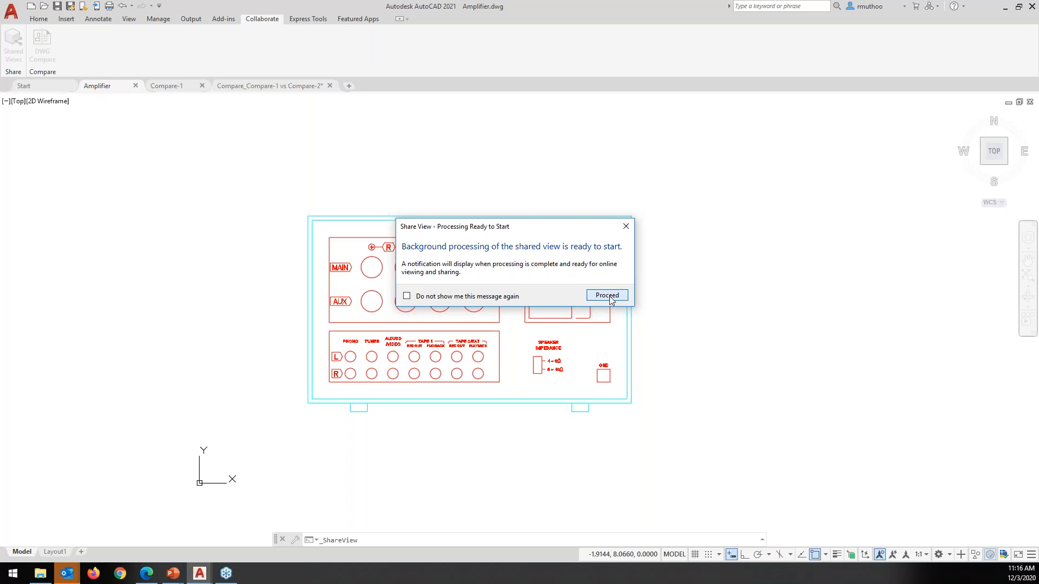
left_click(610, 298)
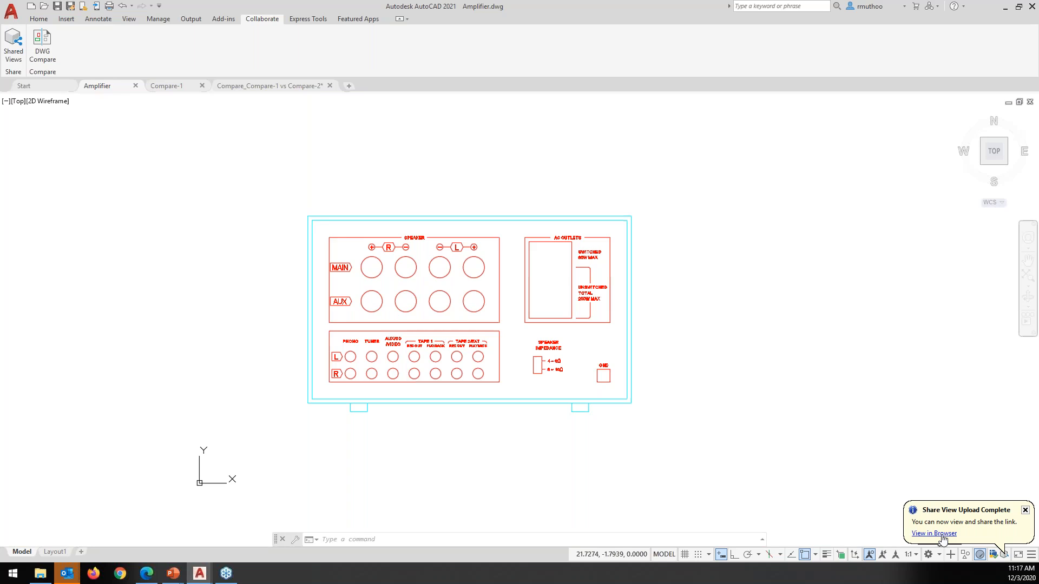
Open the uploaded Amplifier-share view in the browser and centre the Edge window
left_click(942, 537)
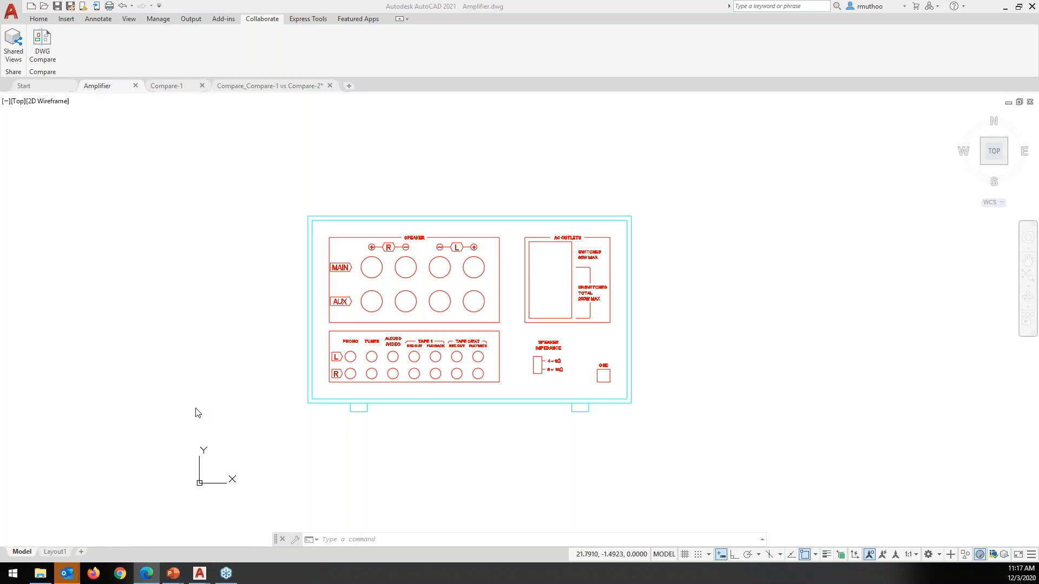
left_click_drag(320, 36, 480, 32)
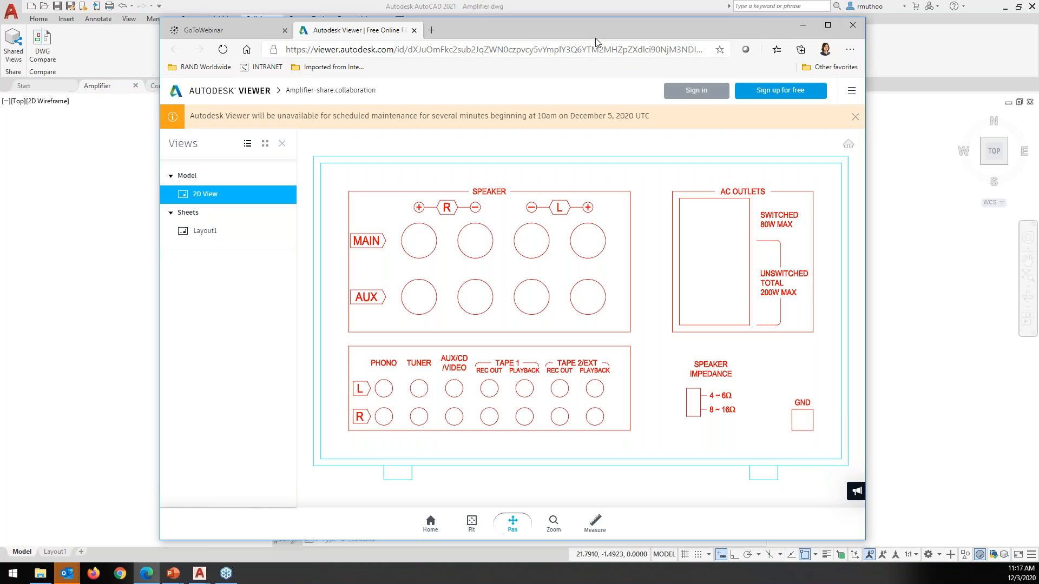
left_click_drag(584, 29, 585, 27)
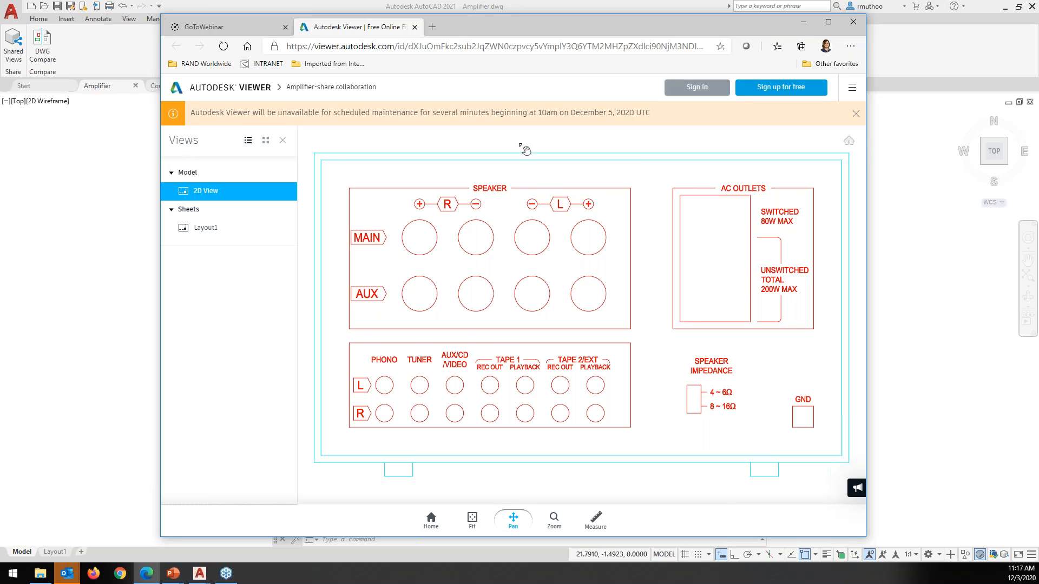
scroll(524, 150, "down", 3)
scroll(521, 151, "up", 3)
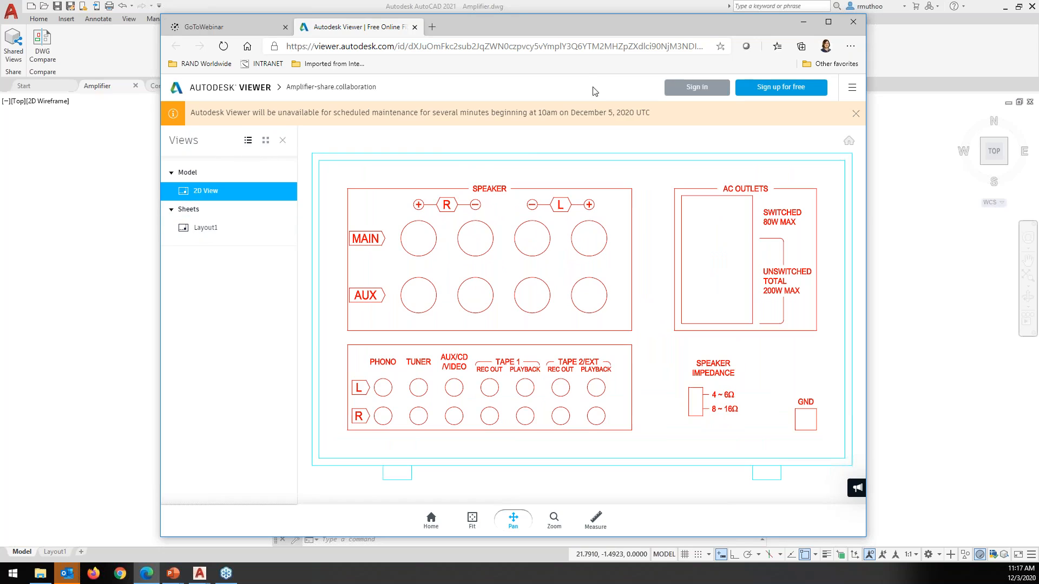
Sign in to the Autodesk account using the saved e-mail address
left_click(697, 88)
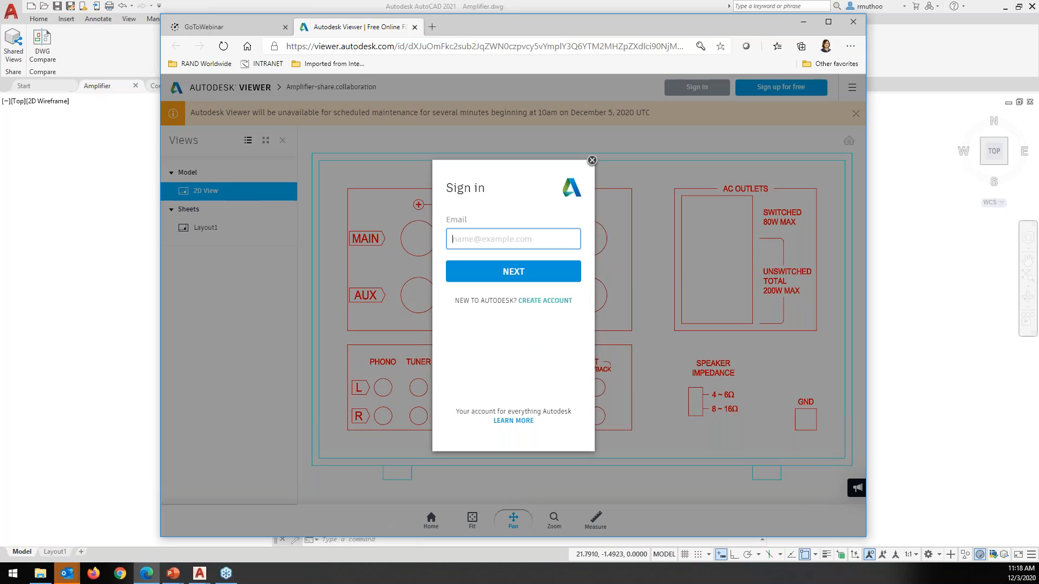
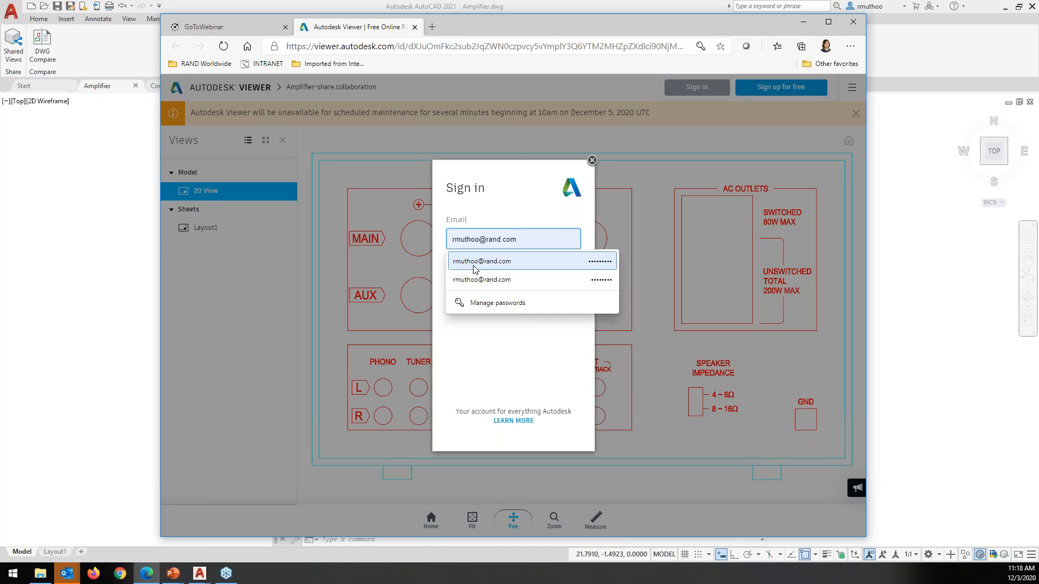
left_click(475, 263)
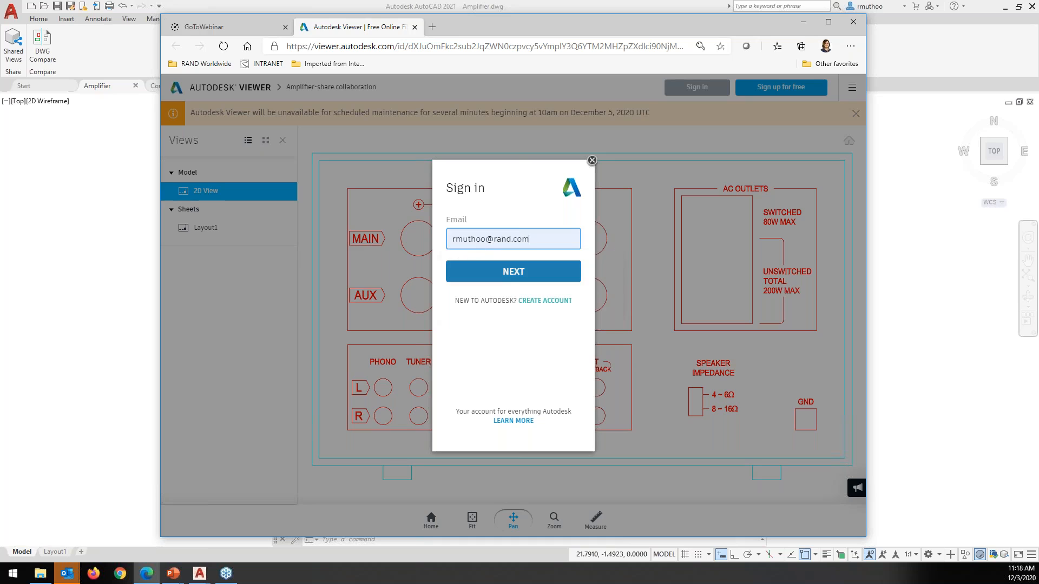
left_click(519, 273)
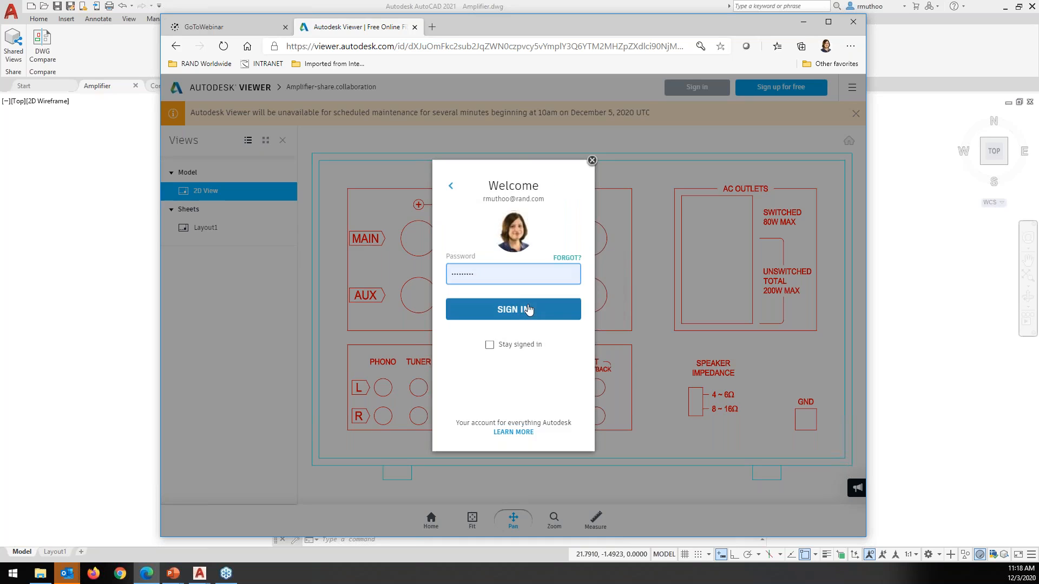
left_click(511, 311)
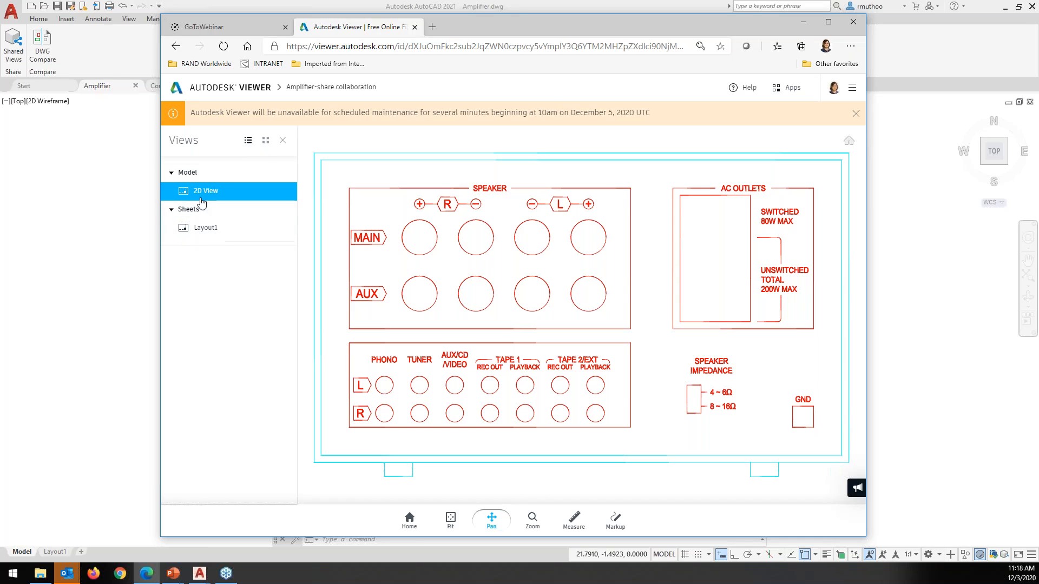
Check Layout1, return to the 2D View, and maximize the browser window
left_click(204, 228)
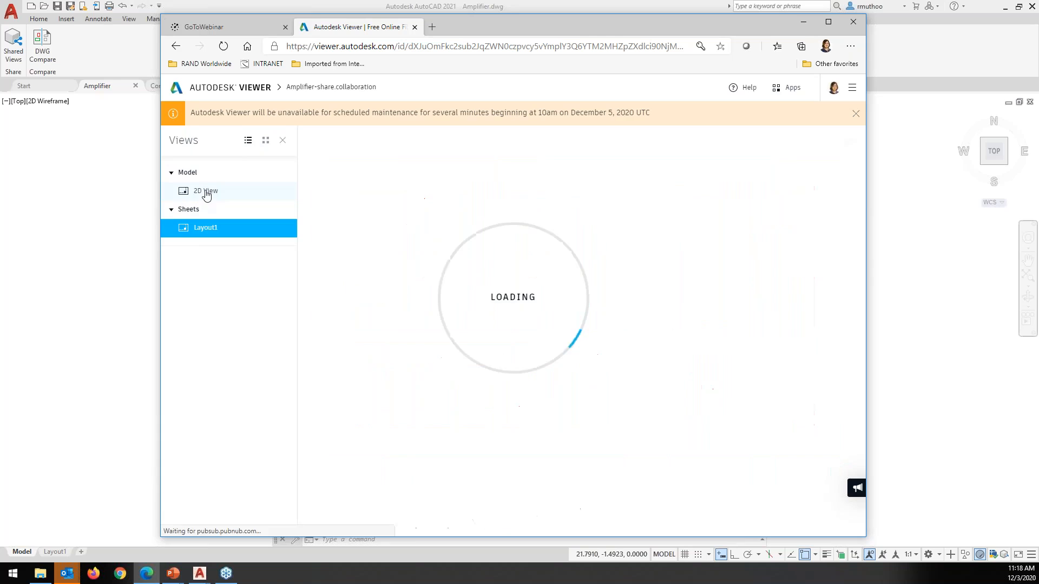
left_click(206, 193)
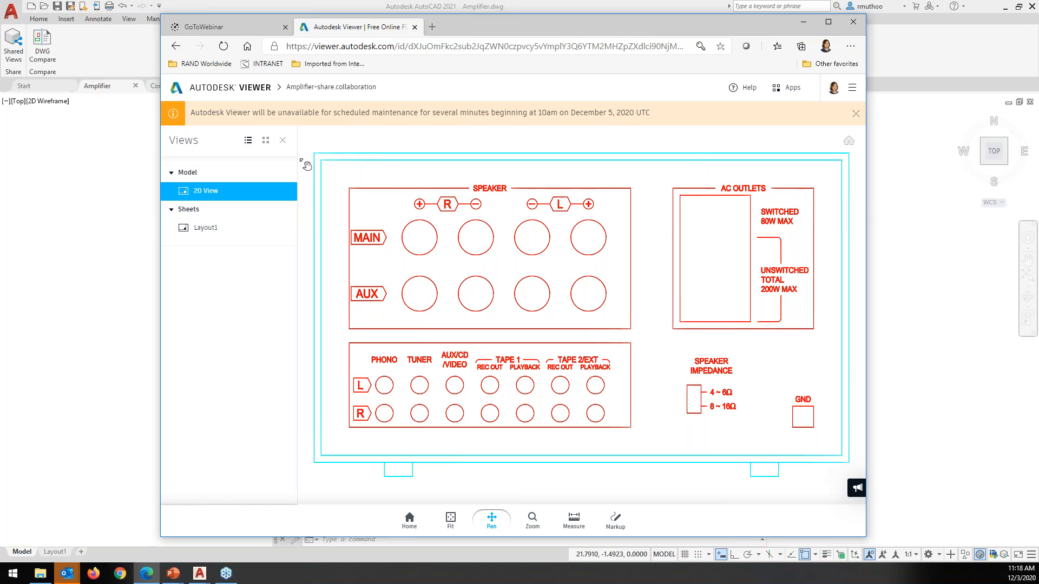
left_click(829, 23)
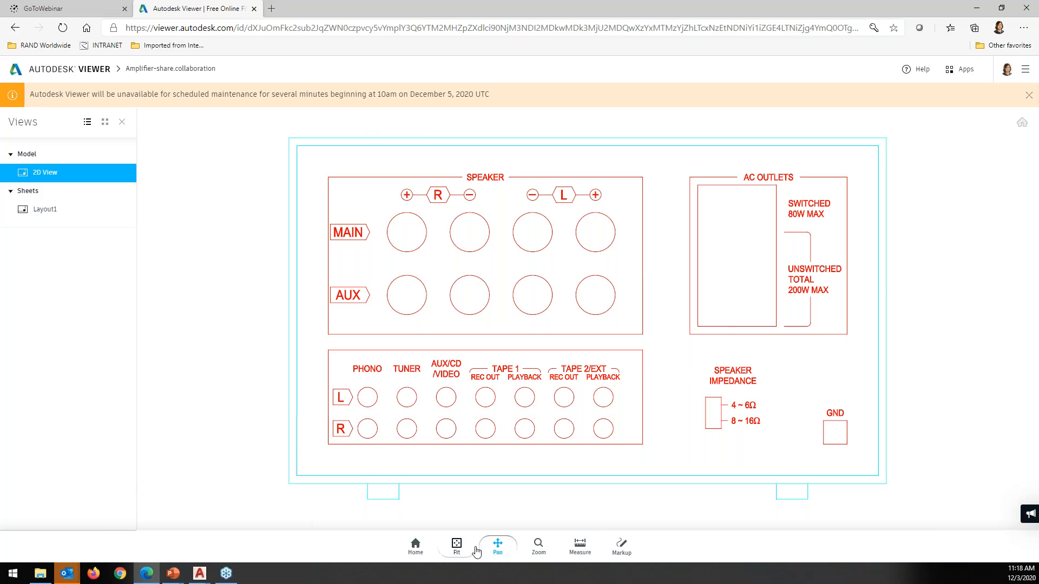
Frame the amplifier panel in view and bring up the Measure tools
scroll(656, 328, "down", 3)
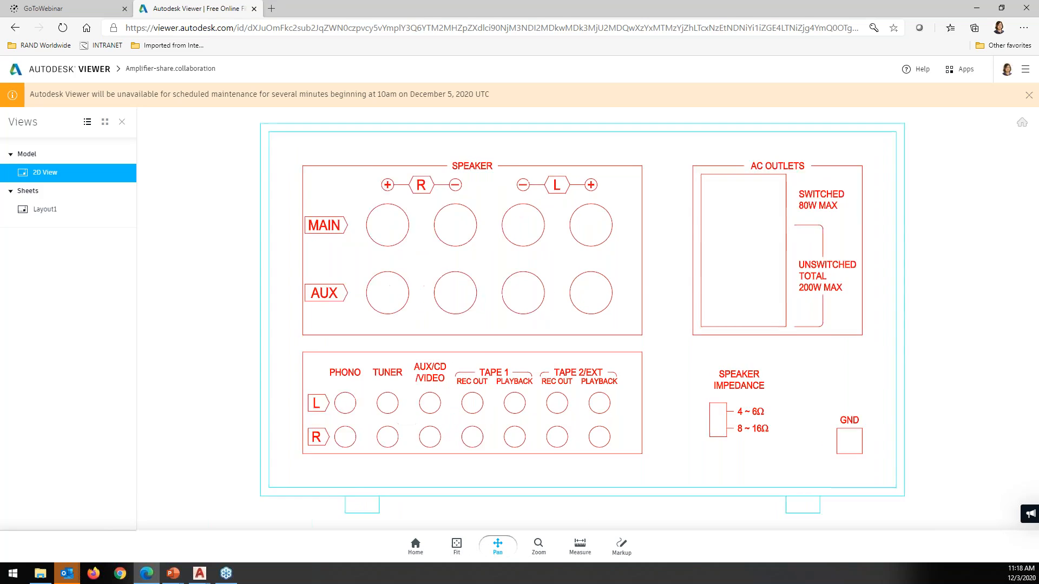
scroll(626, 306, "down", 3)
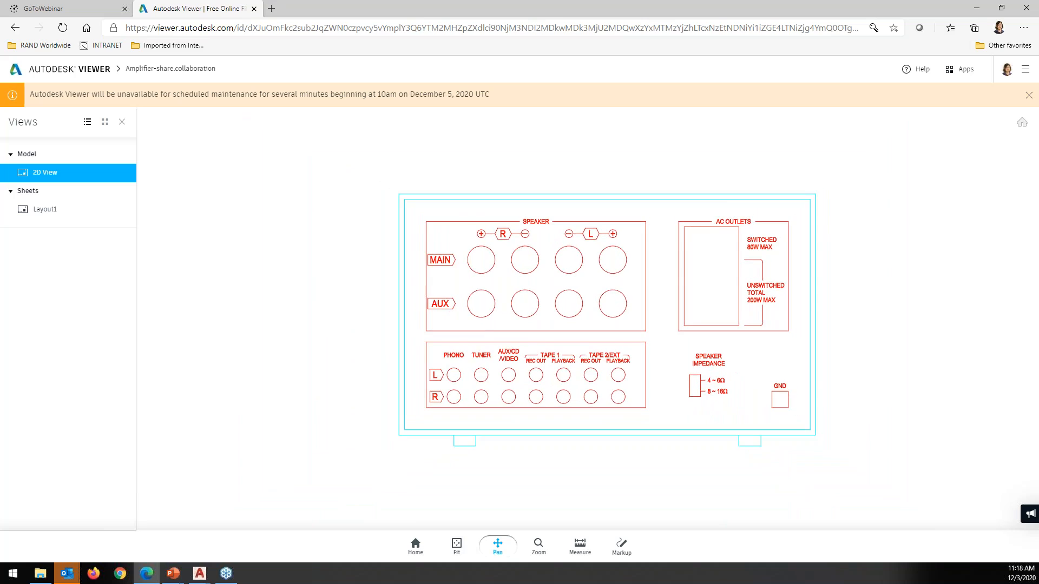
left_click_drag(626, 306, 562, 321)
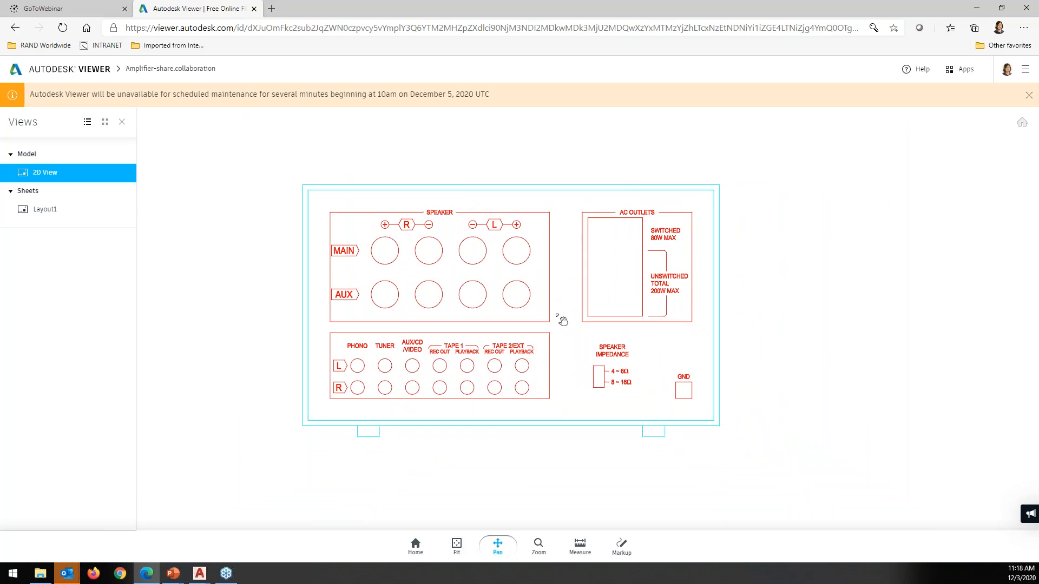
scroll(562, 321, "down", 1)
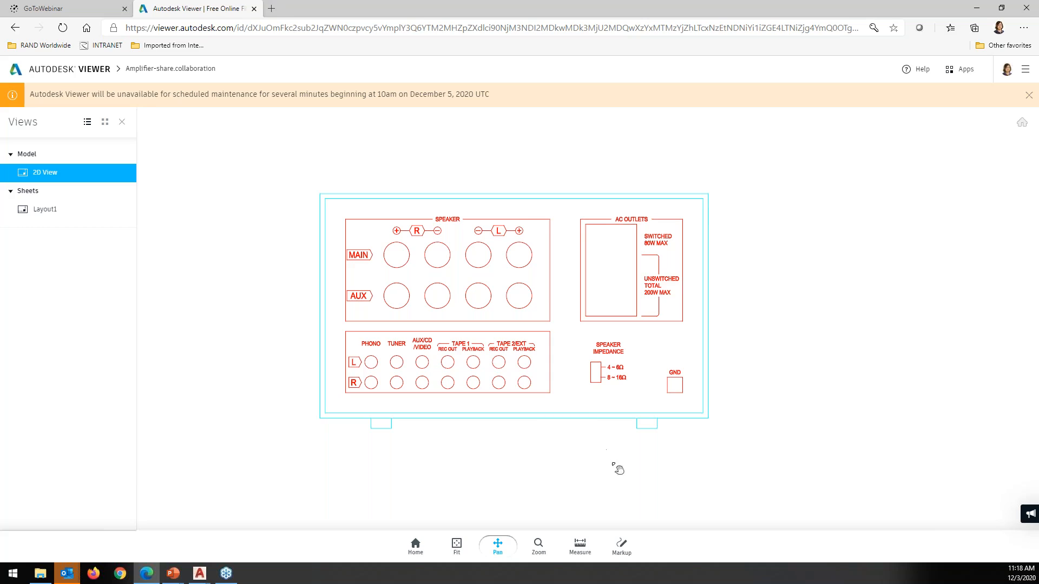
left_click(580, 549)
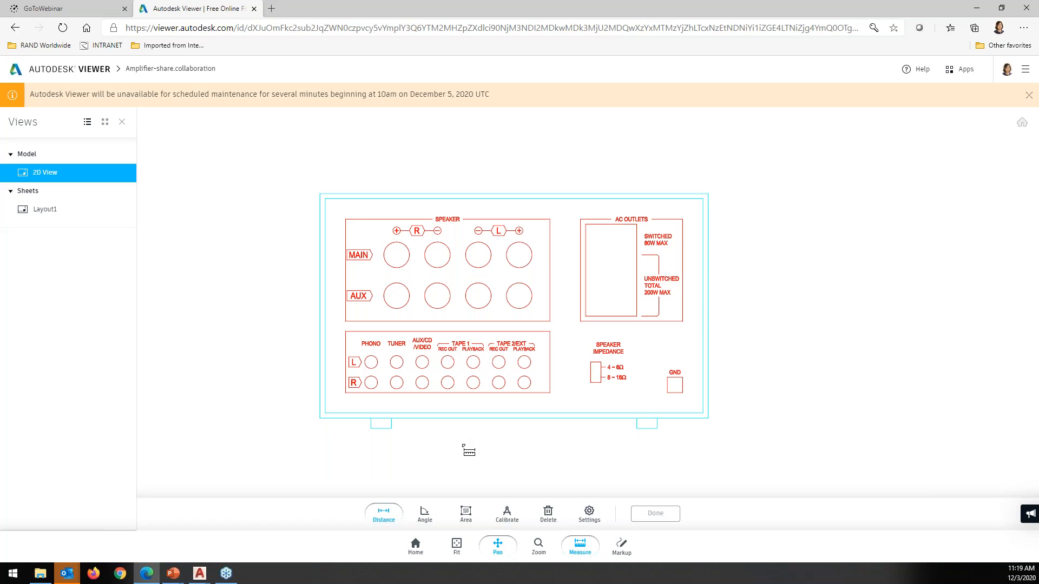
Measure the 0.625" distance between the R Phono and Tuner jacks, then enter markup mode
scroll(447, 436, "down", 1)
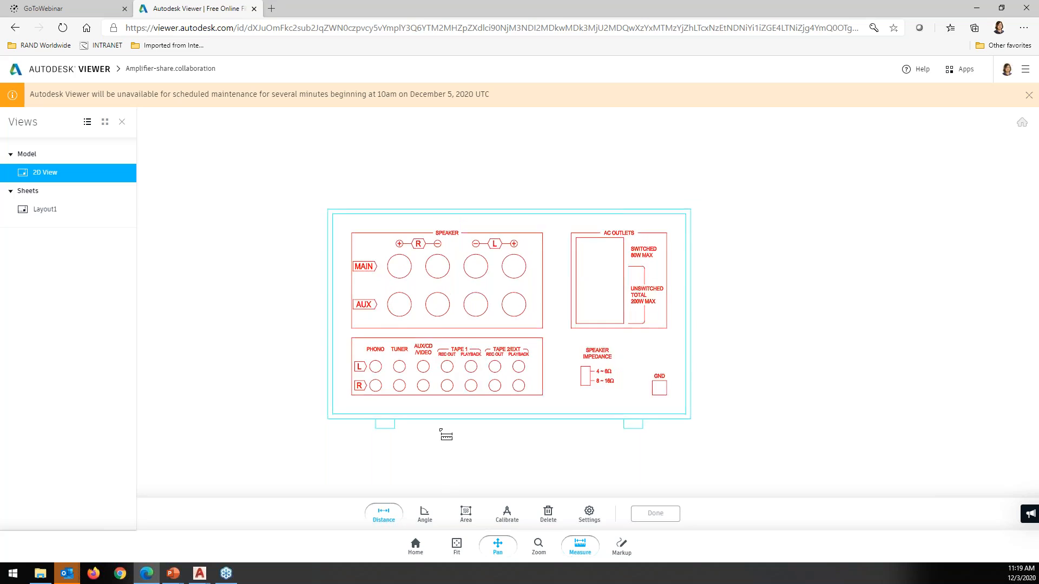
scroll(447, 435, "up", 5)
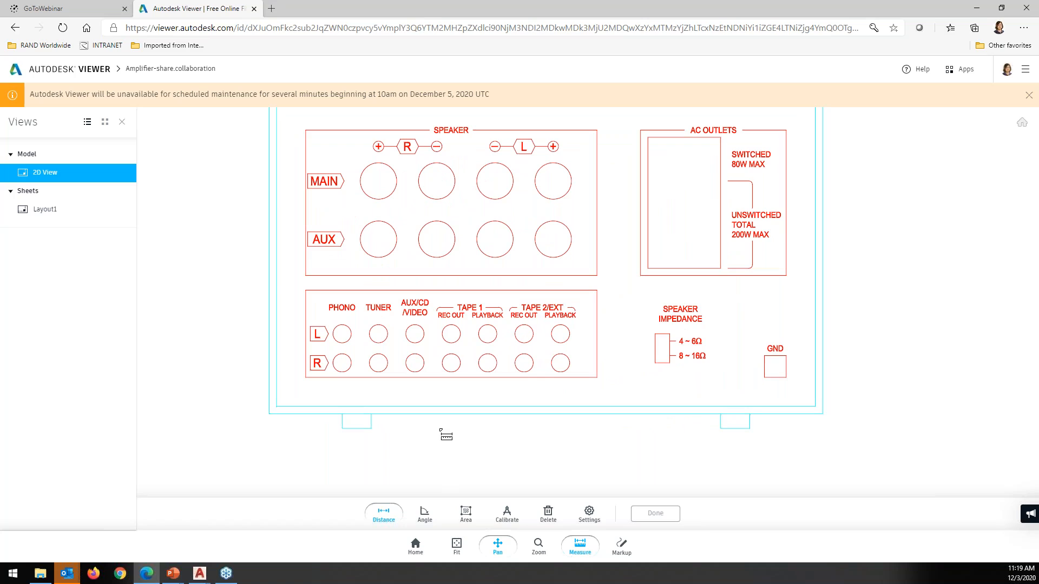
scroll(446, 435, "down", 2)
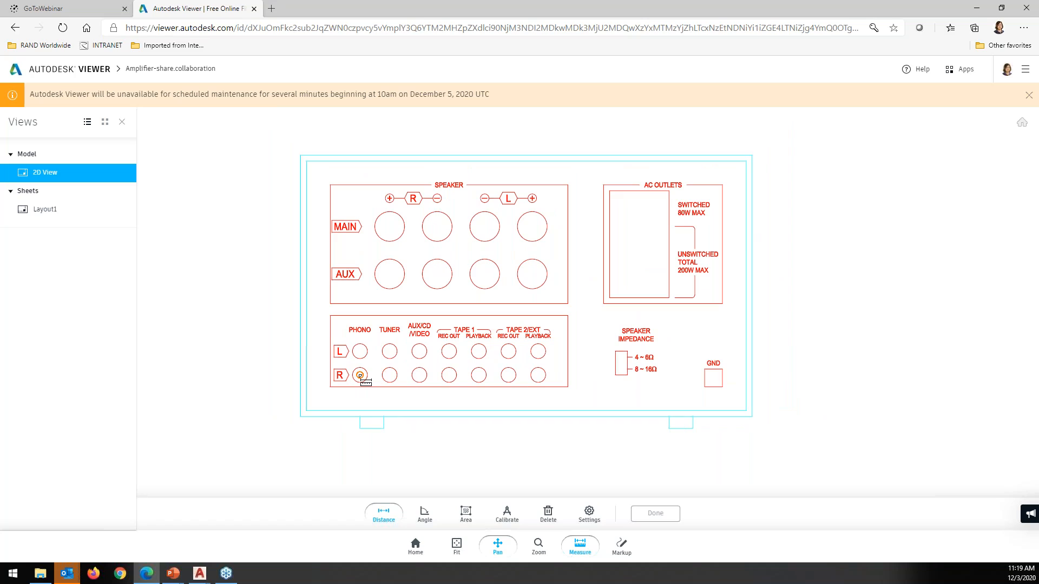
left_click(360, 375)
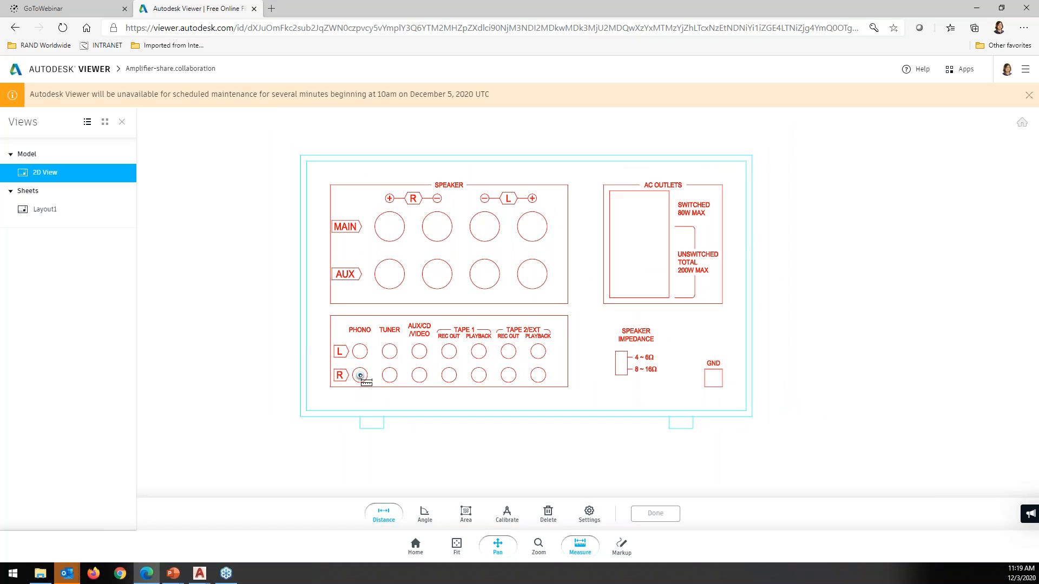
left_click(390, 376)
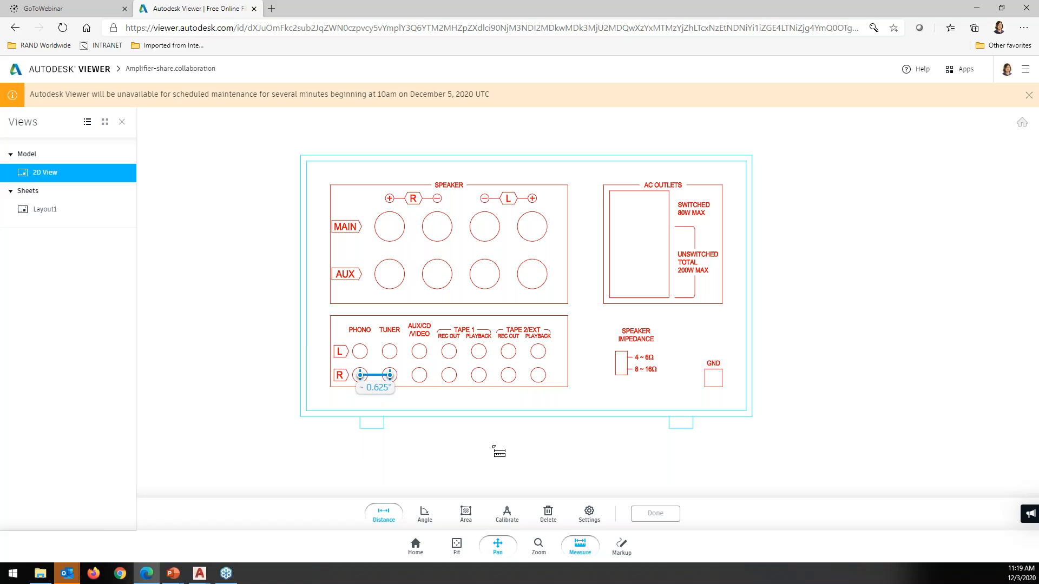
left_click(622, 548)
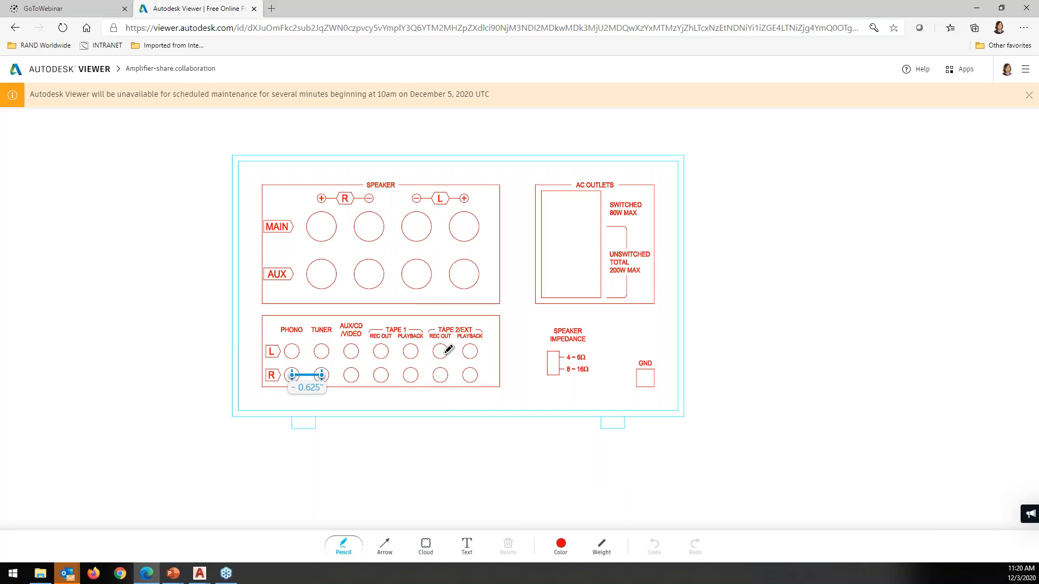
Place a text markup box over the AUX speaker jacks and show its colour options
left_click(466, 545)
left_click(382, 254)
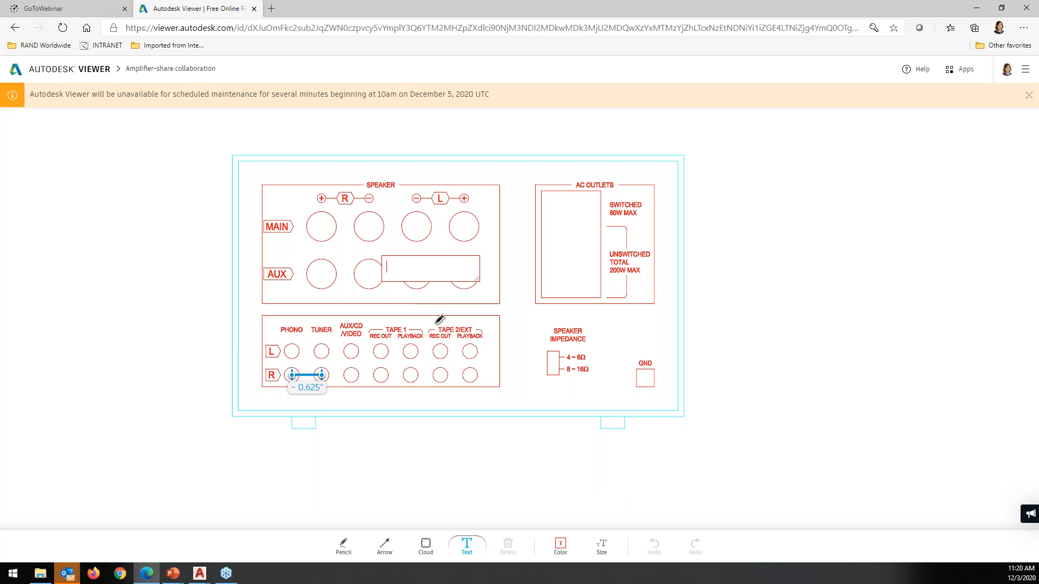
left_click(561, 549)
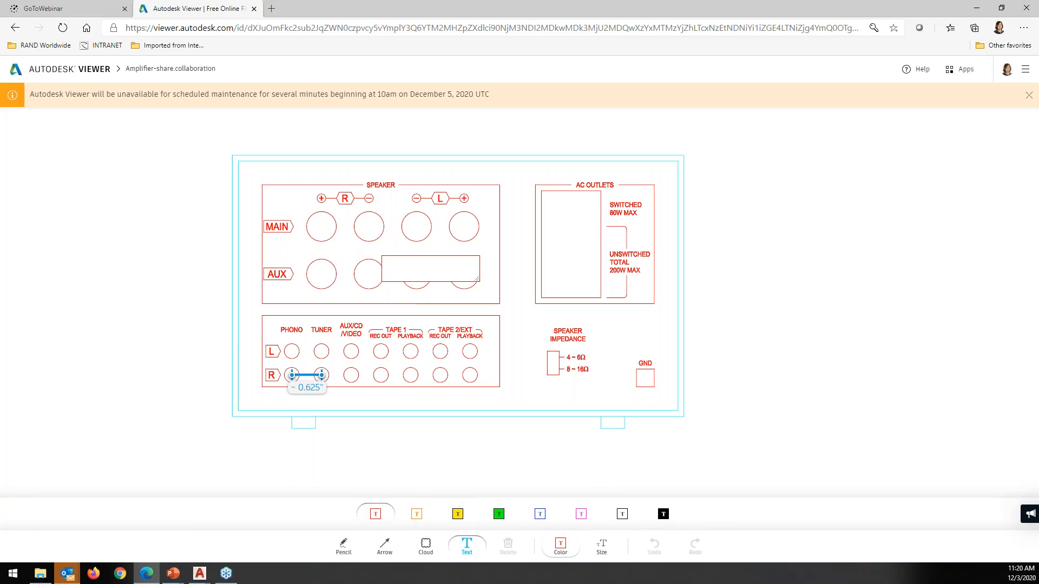
Make the note blue and type 'Change Tape to I/O 1 and 2' into it
left_click(539, 515)
left_click(437, 259)
type("Change")
type("e to I")
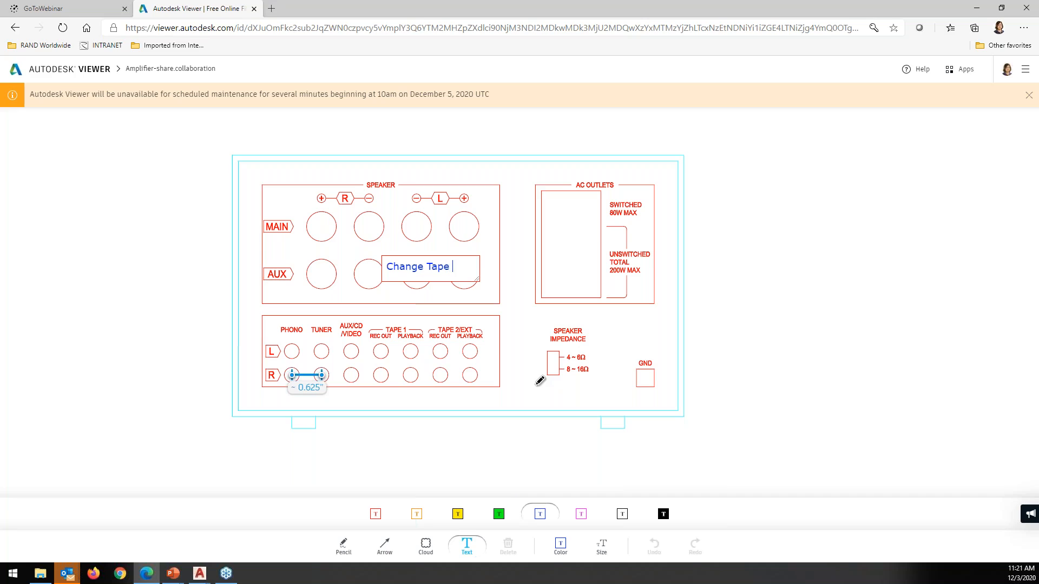
type("?")
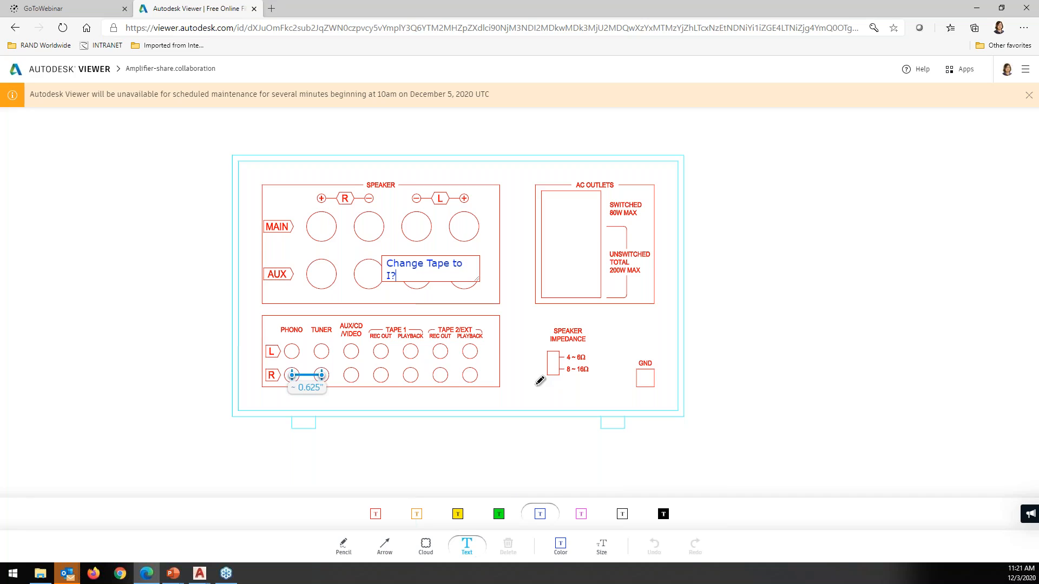
key("BackSpace")
type("/")
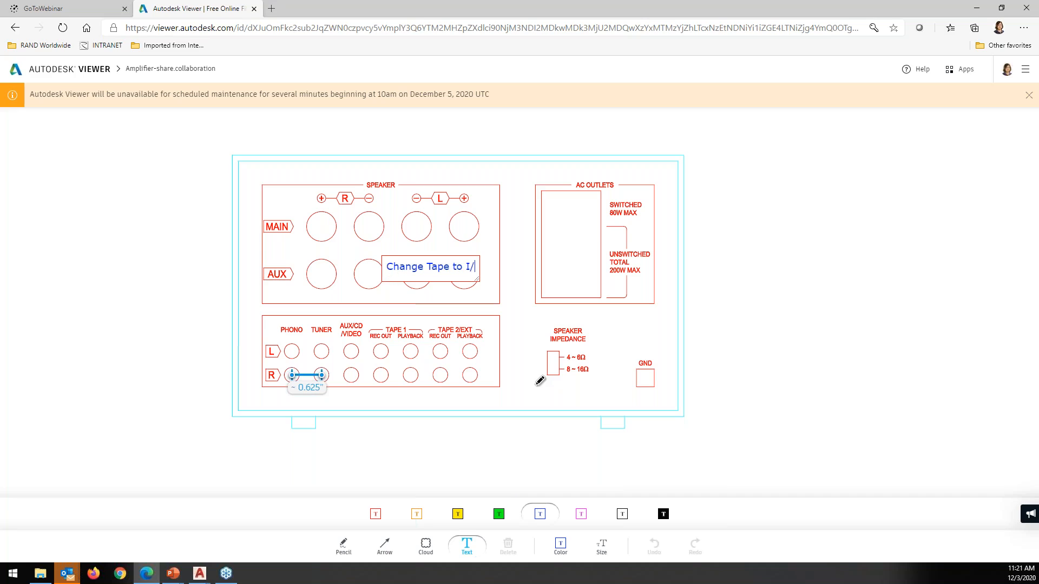
type("O")
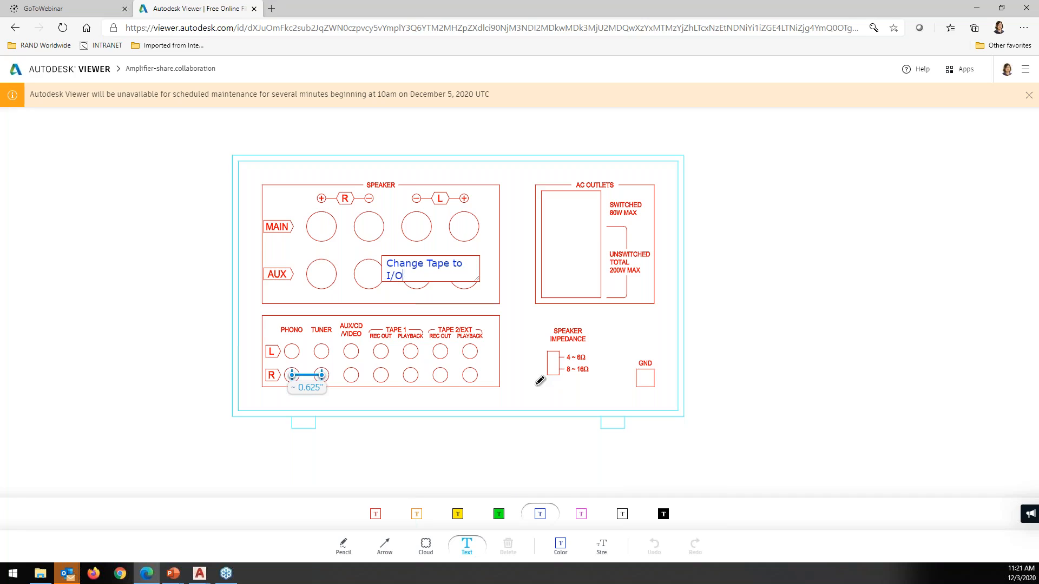
type(" 1 and 2")
left_click(386, 547)
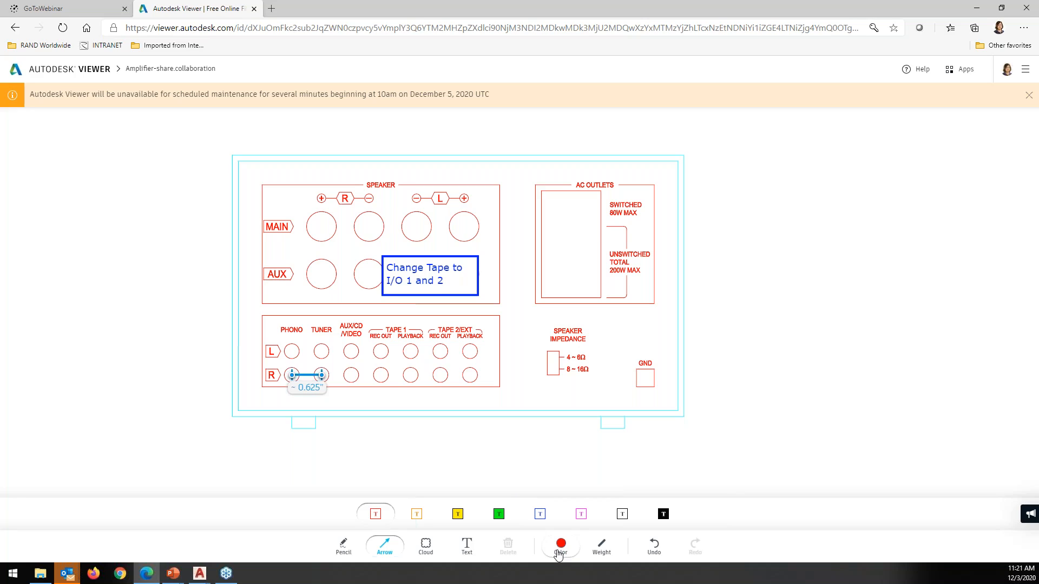
Draw two black arrows from the note to the TAPE 1 and TAPE 2/EXT jacks
left_click(622, 514)
left_click_drag(400, 314, 392, 327)
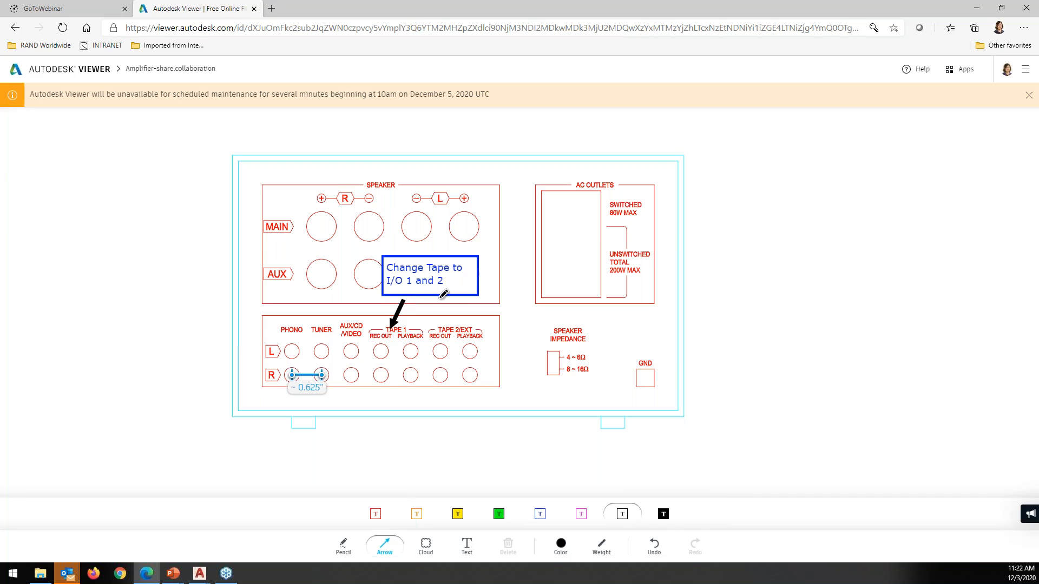
left_click_drag(440, 301, 459, 327)
left_click(428, 552)
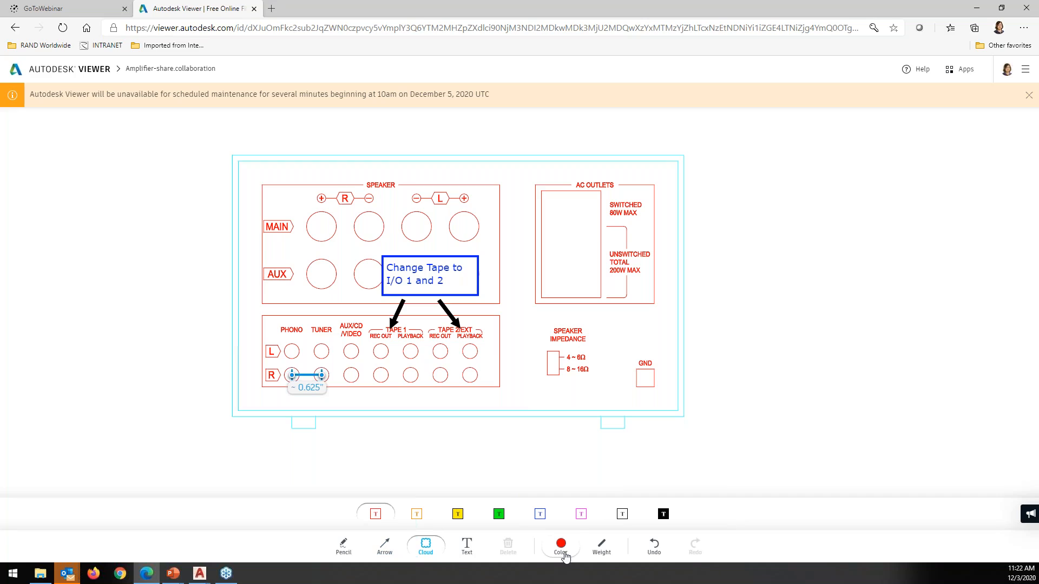
Draw a magenta revision cloud around TAPE 1 and TAPE 2/EXT and give it a thinner outline weight
left_click(581, 515)
mouse_move(361, 310)
left_mouse_down()
mouse_move(373, 338)
mouse_move(498, 342)
left_mouse_up()
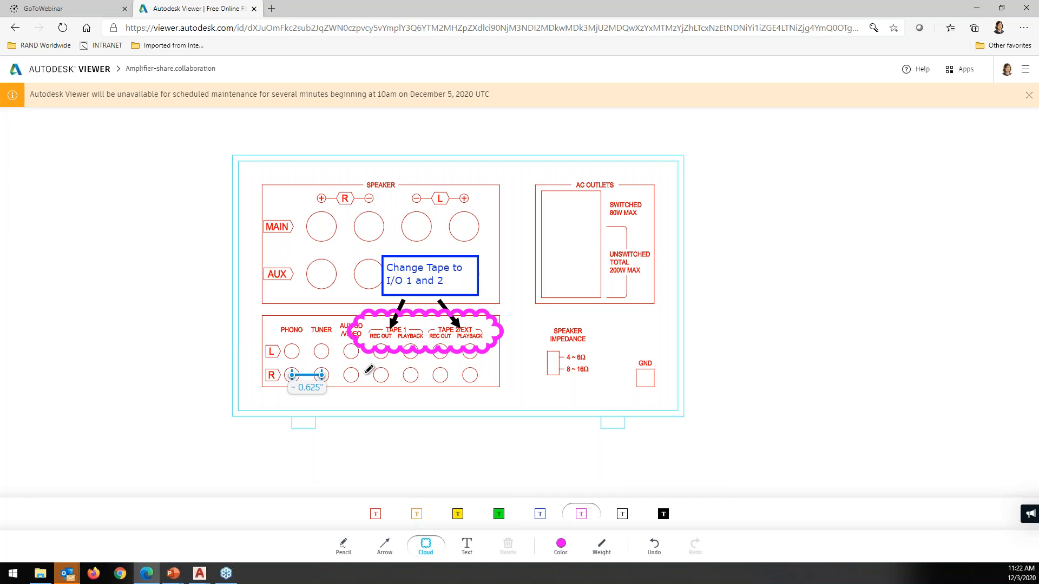
left_click(365, 347)
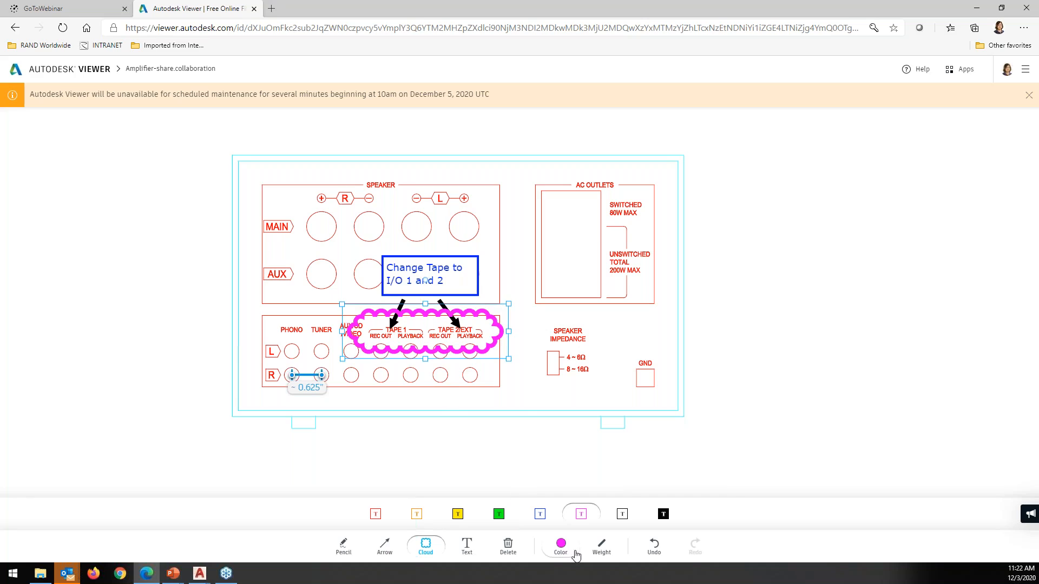
left_click(602, 547)
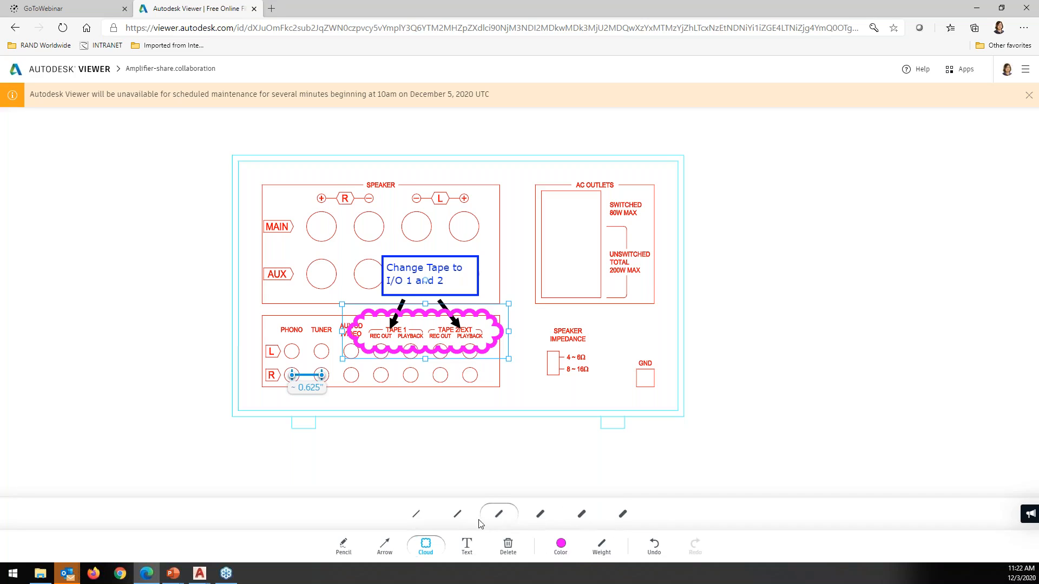
left_click(457, 519)
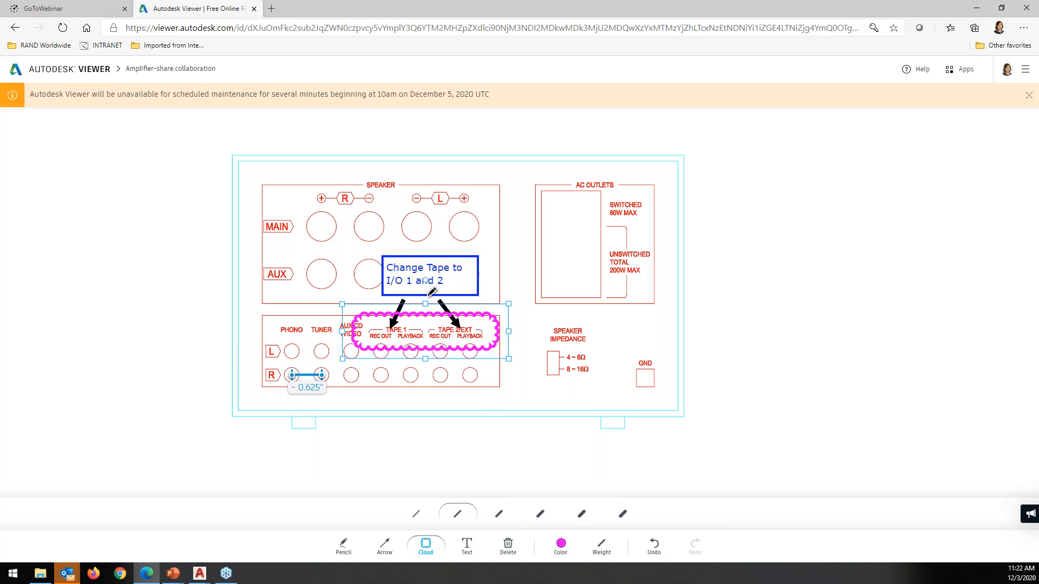
Adjust the cloud's top, bottom and side edges so it fits the labels snugly, then deselect it
left_click_drag(425, 304, 425, 310)
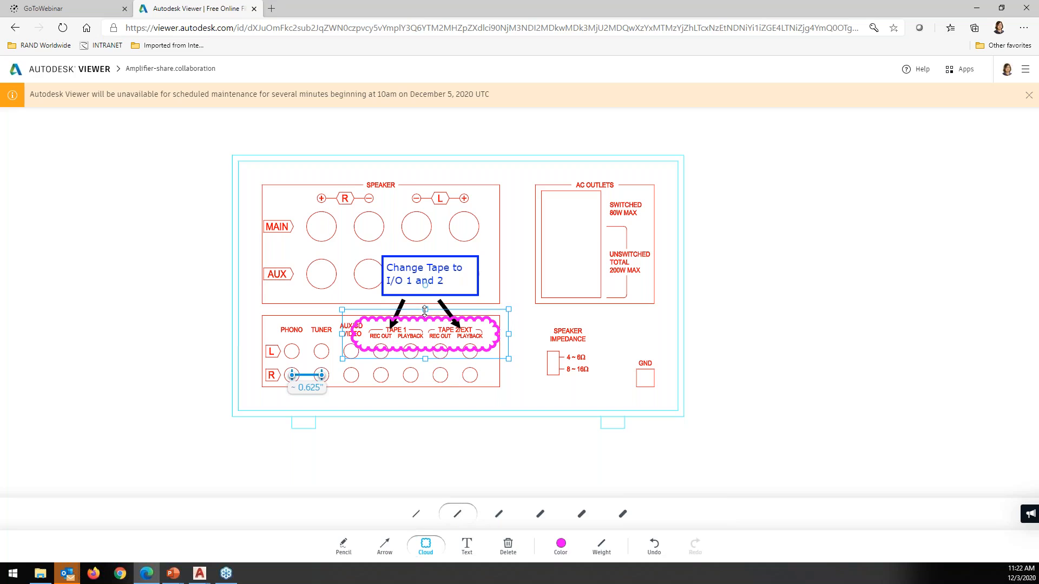
left_click_drag(429, 358, 429, 354)
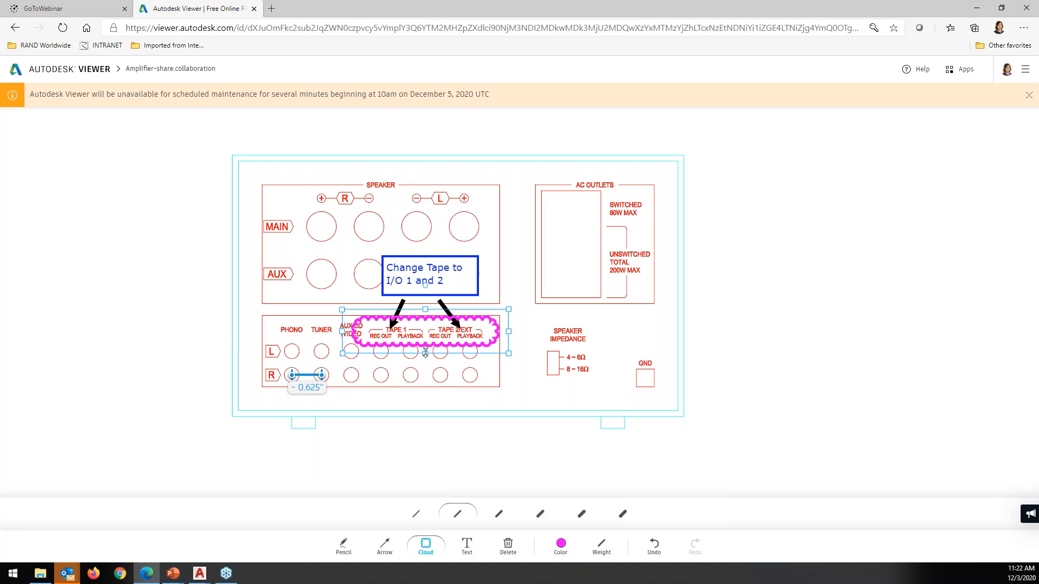
left_click_drag(346, 335, 352, 335)
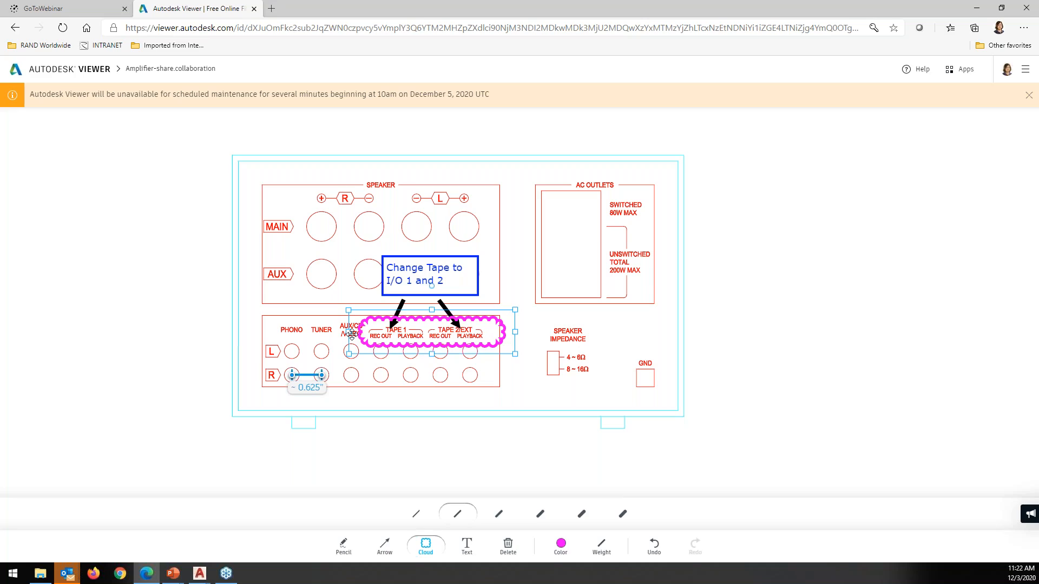
left_click_drag(516, 332, 503, 332)
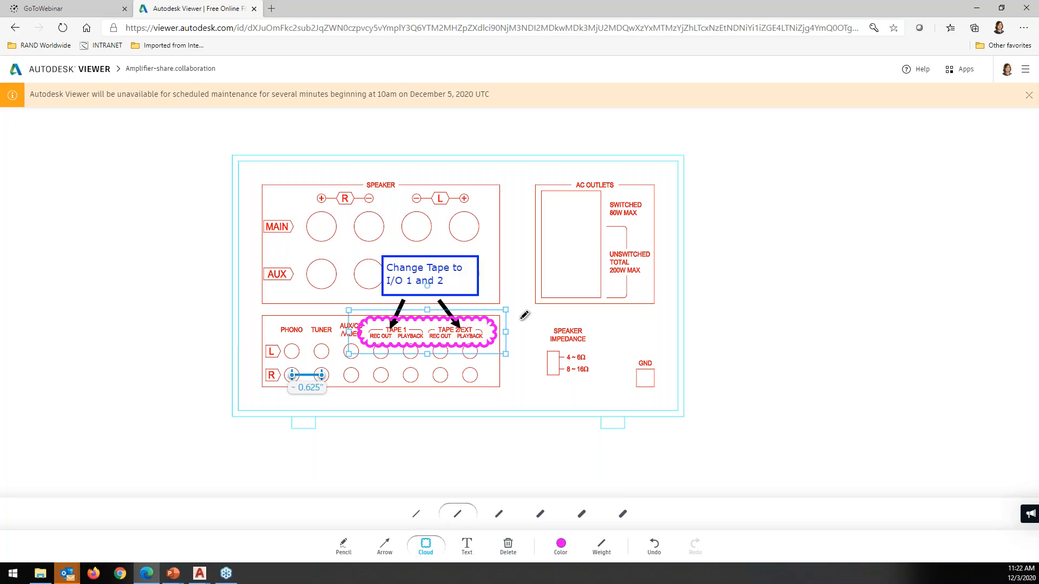
left_click(541, 435)
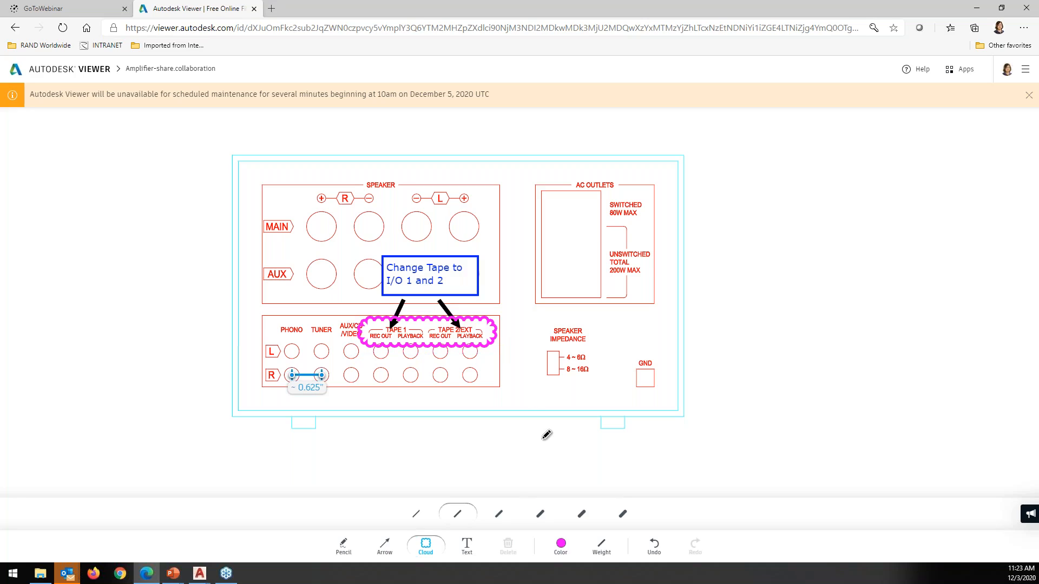
left_click(1026, 71)
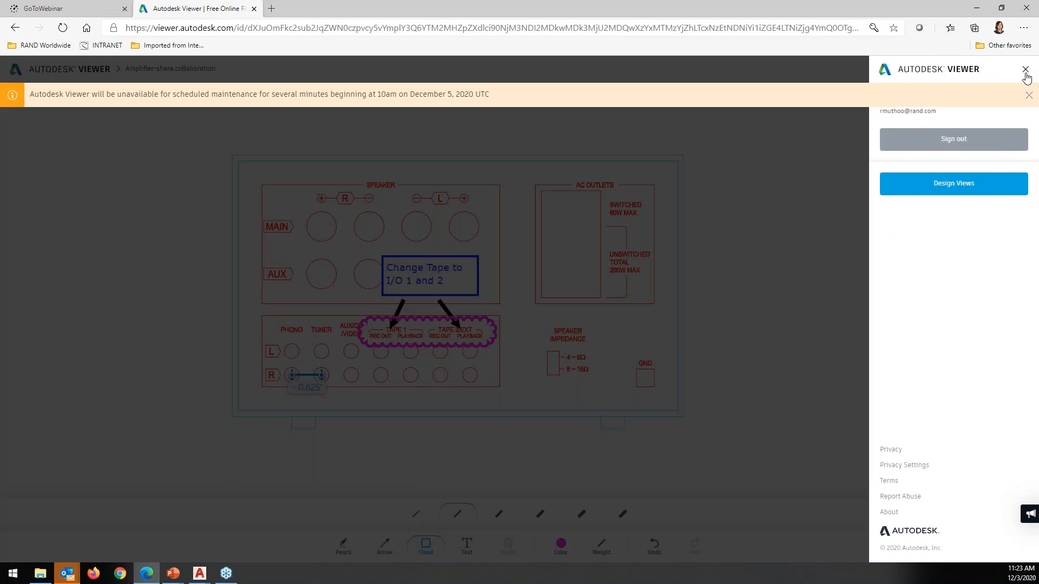
left_click(1026, 70)
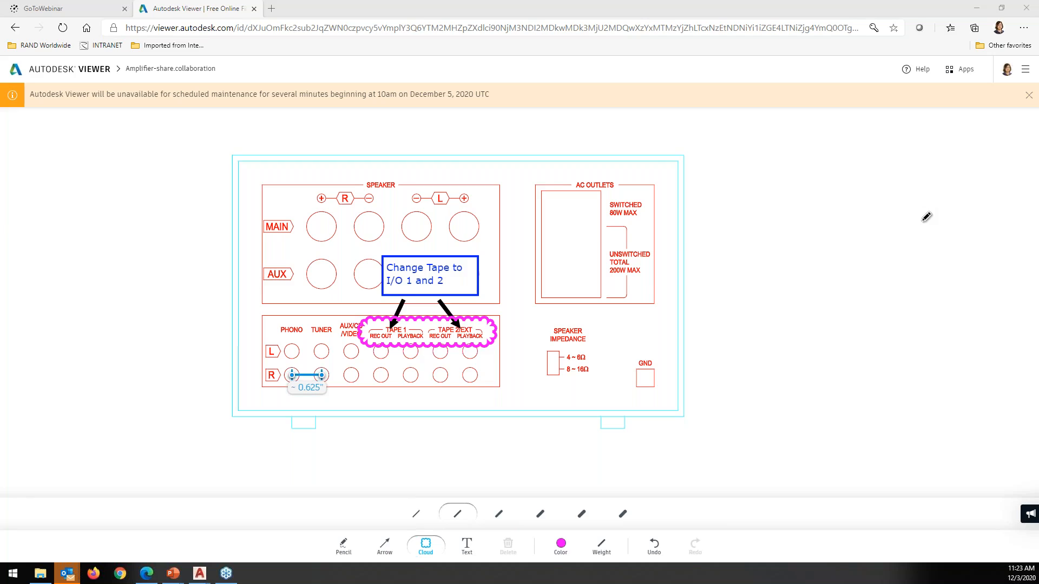
key("alt+Tab")
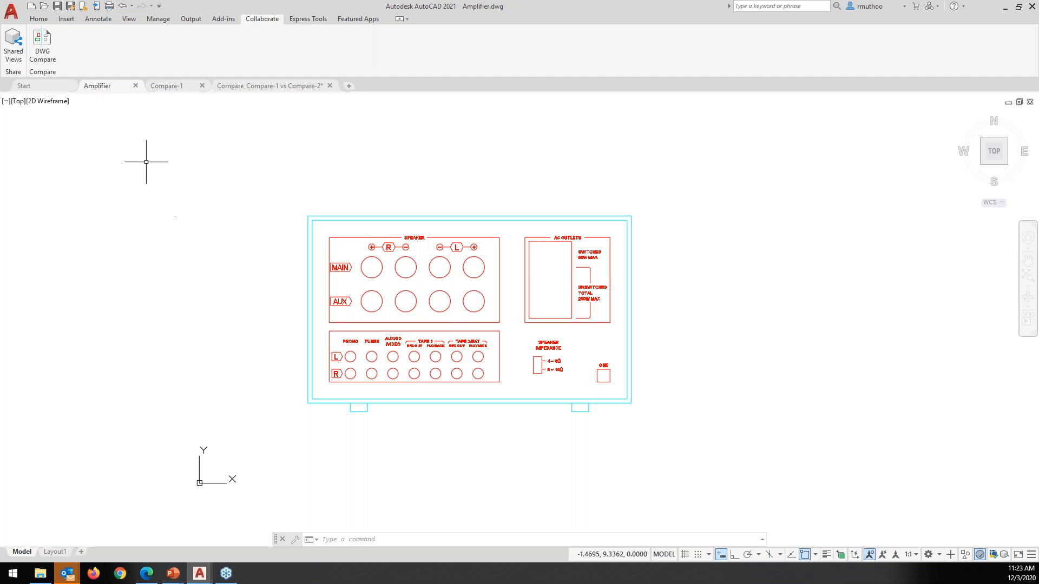
Show the Shared Views palette beside the drawing and scroll to the December 3 Amplifier-share.collaboration view
left_click(17, 52)
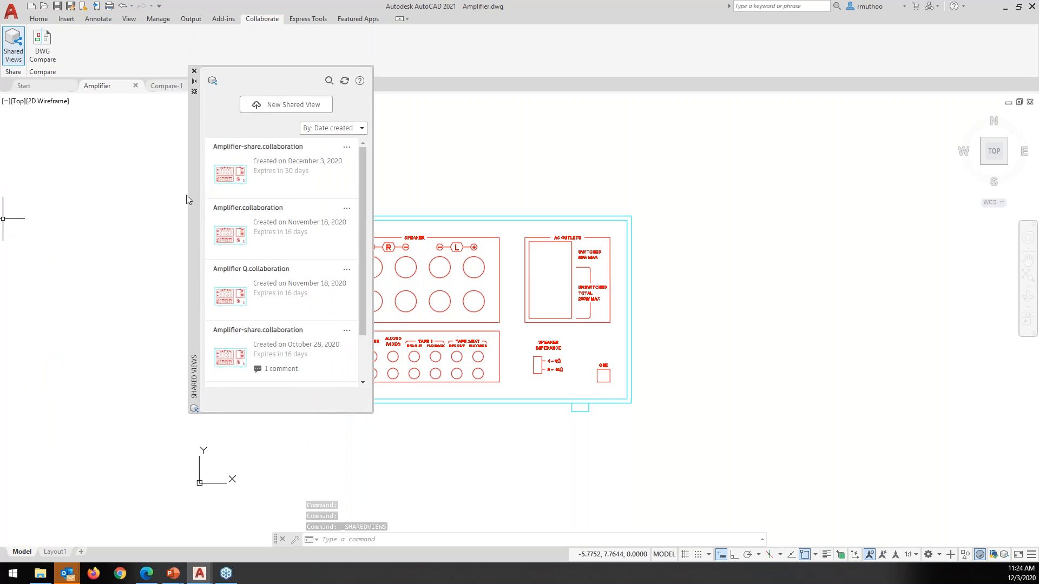
mouse_move(183, 249)
left_mouse_down()
mouse_move(505, 226)
mouse_move(674, 228)
left_mouse_up()
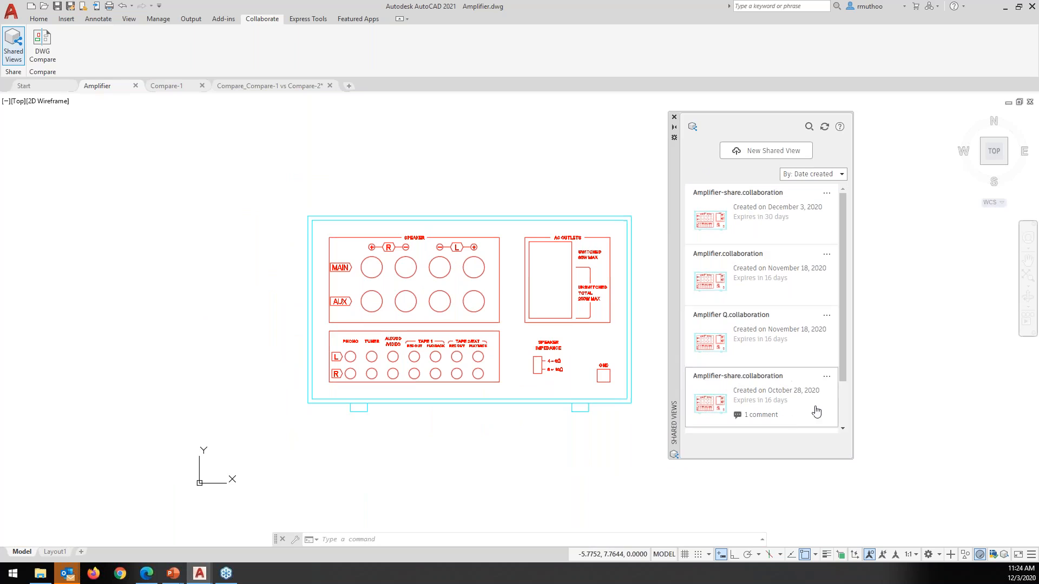
mouse_move(842, 281)
left_mouse_down()
mouse_move(846, 338)
mouse_move(847, 262)
left_mouse_up()
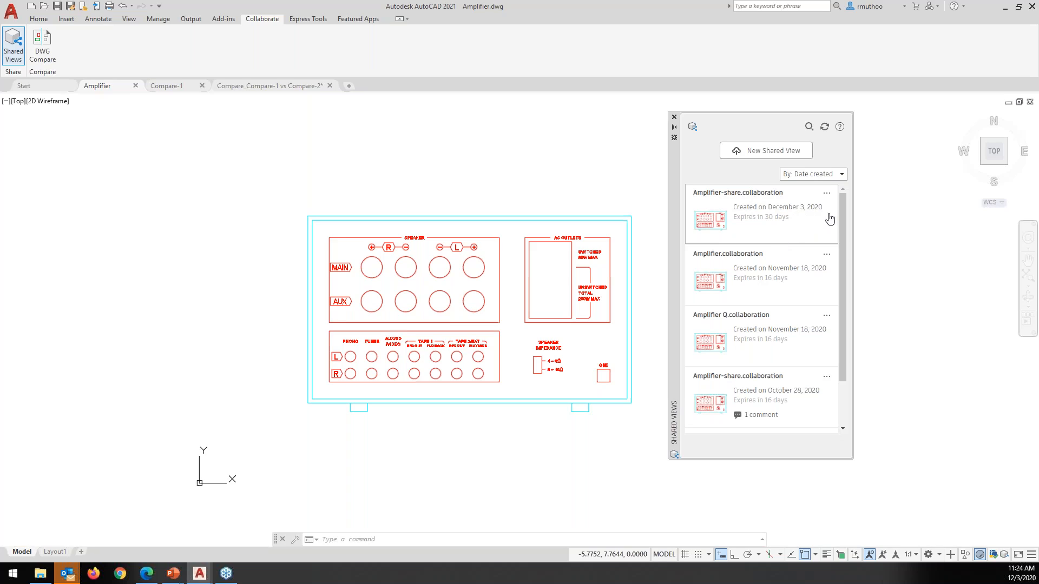
mouse_move(845, 217)
left_mouse_down()
mouse_move(848, 251)
mouse_move(846, 212)
left_mouse_up()
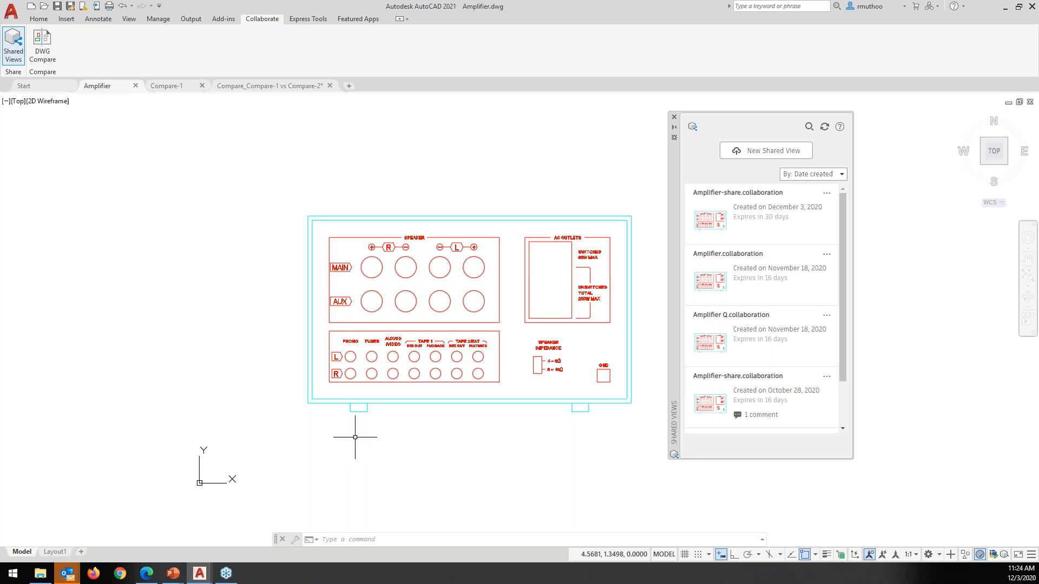
key("alt+Tab")
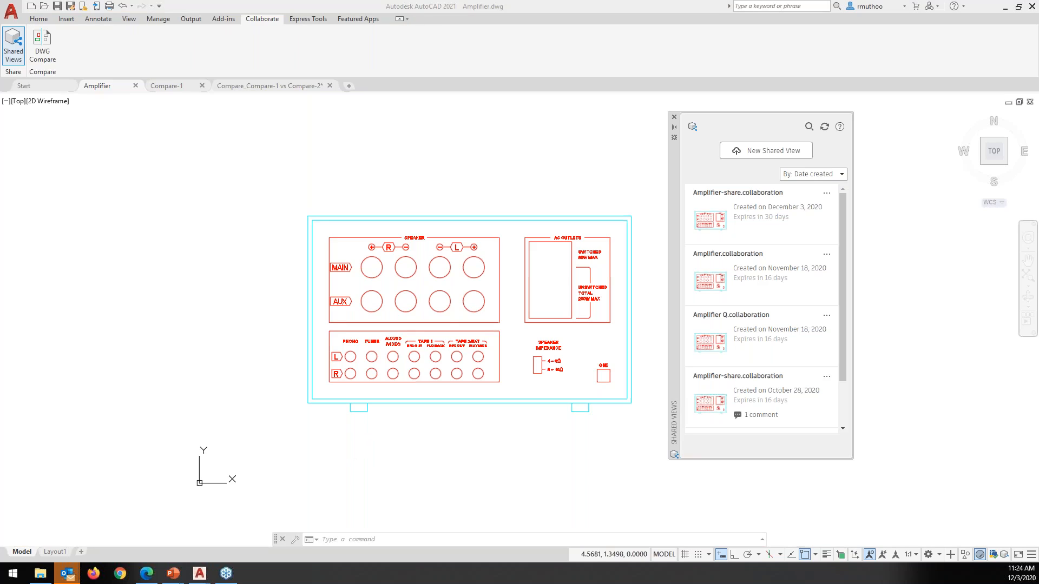
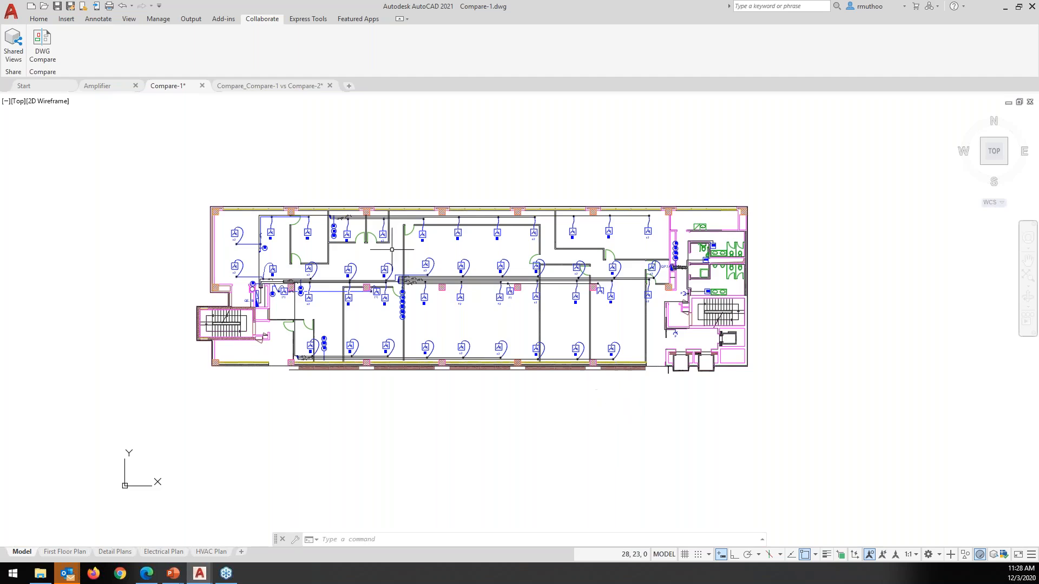
Run DWG Compare on Compare-1 against Compare-2.dwg
left_click(41, 42)
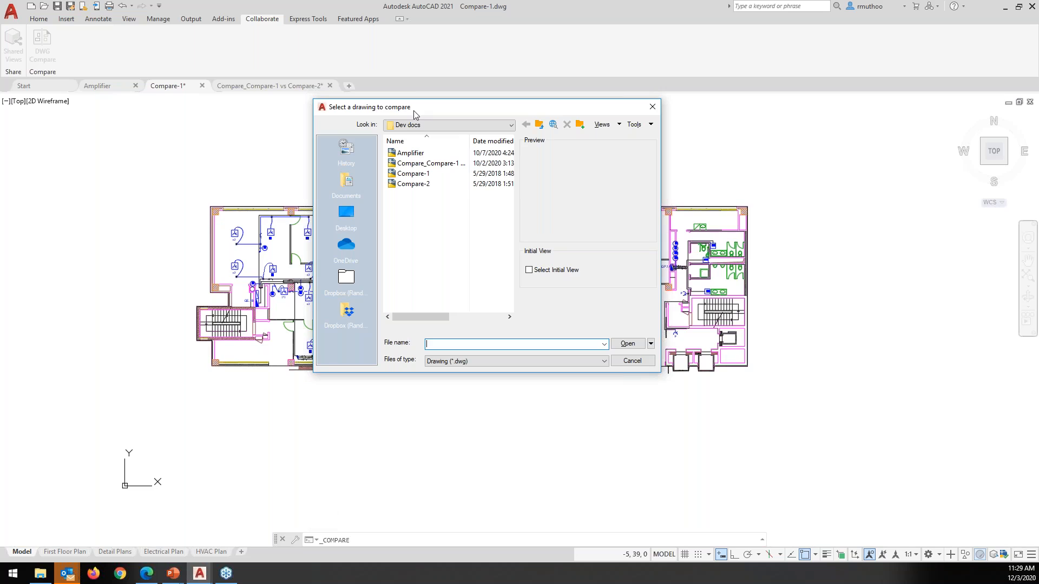
left_click(413, 185)
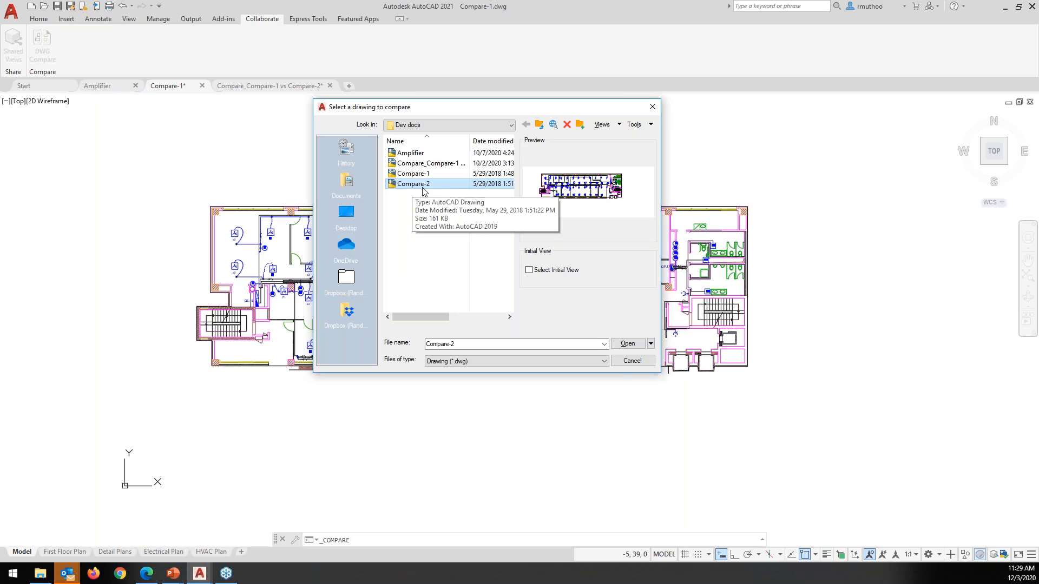
left_click(634, 344)
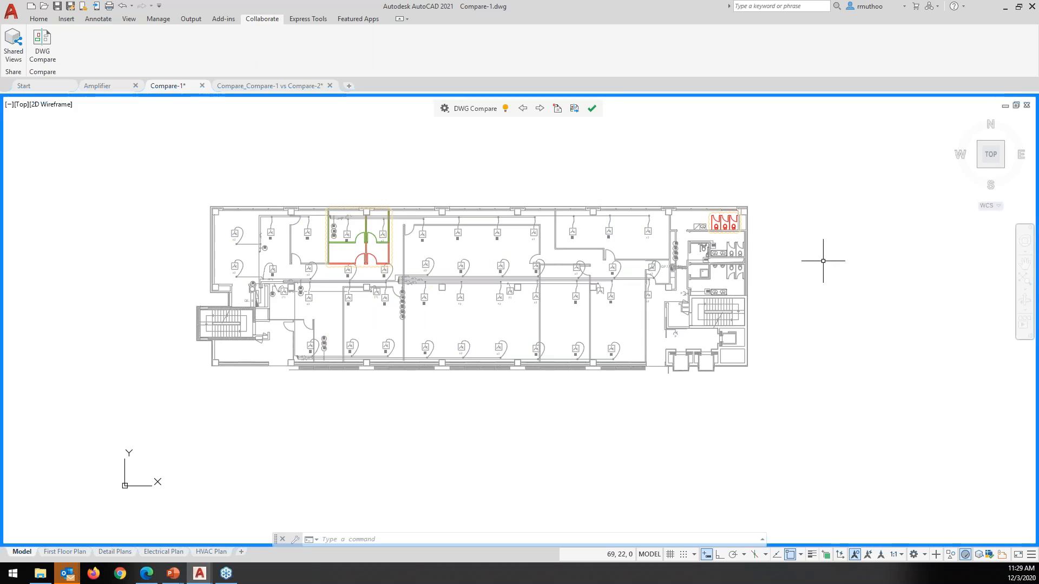
Open the DWG Compare settings, pin the panel, and move it to the right side
left_click(446, 111)
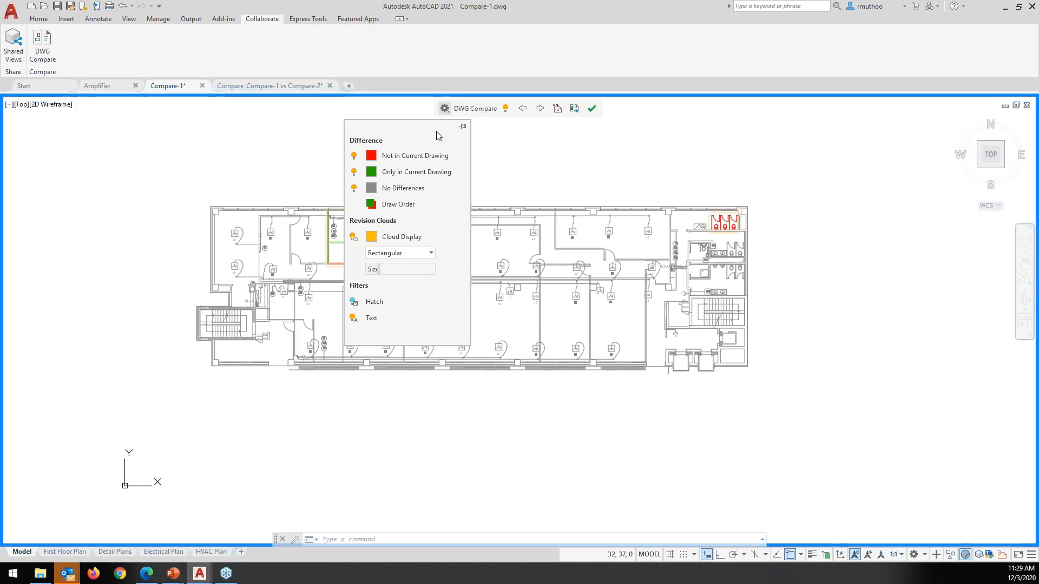
left_click(445, 108)
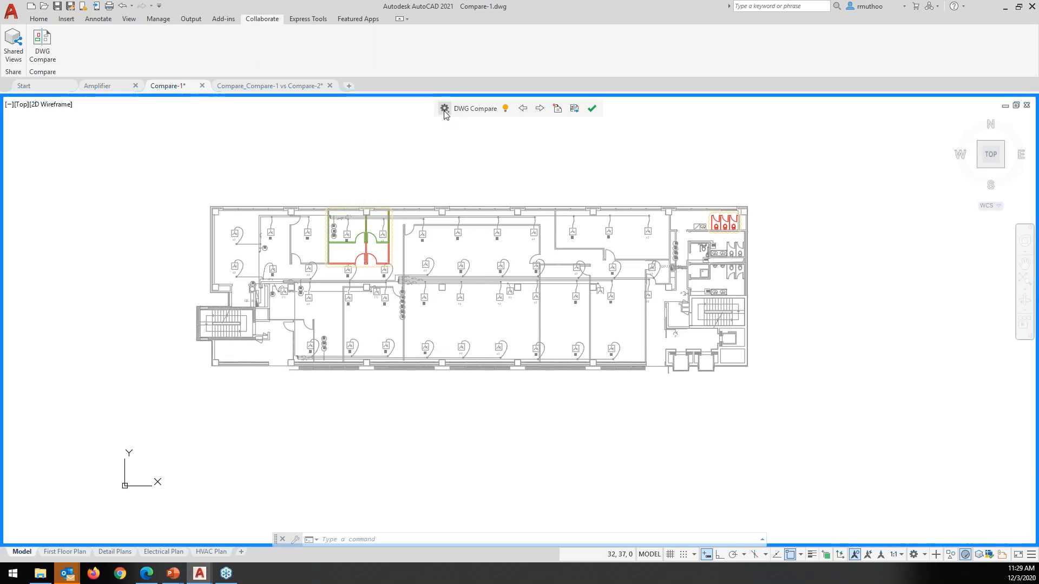
left_click(444, 109)
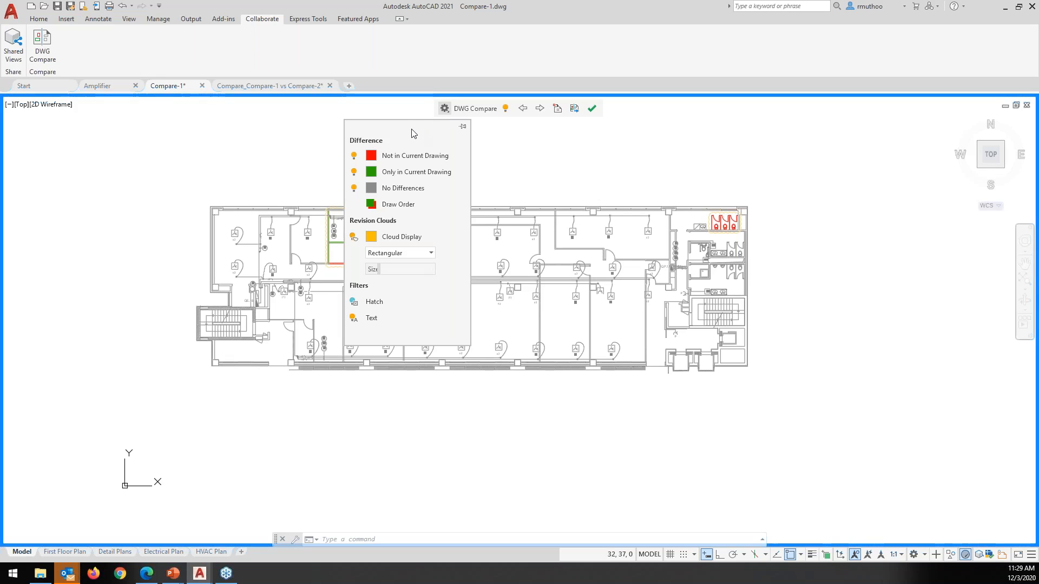
left_click(463, 129)
mouse_move(385, 130)
left_mouse_down()
mouse_move(396, 150)
mouse_move(766, 189)
mouse_move(829, 182)
left_mouse_up()
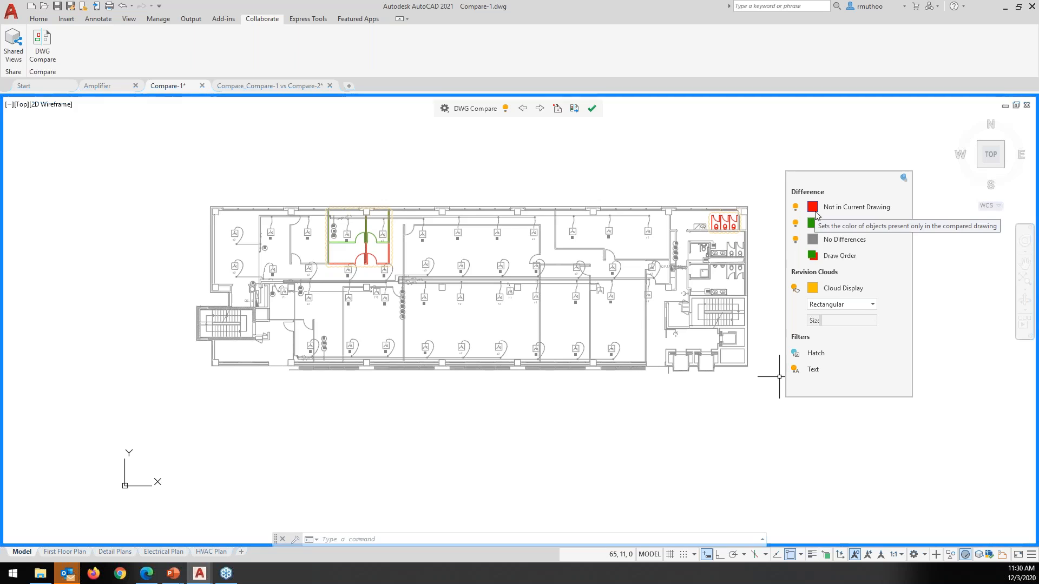
mouse_move(886, 221)
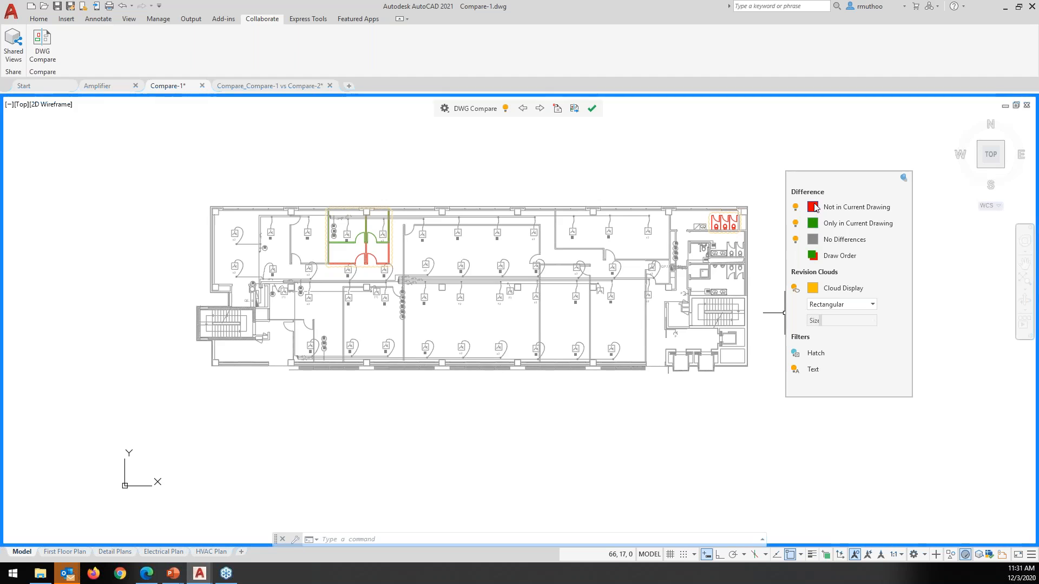
left_click(813, 208)
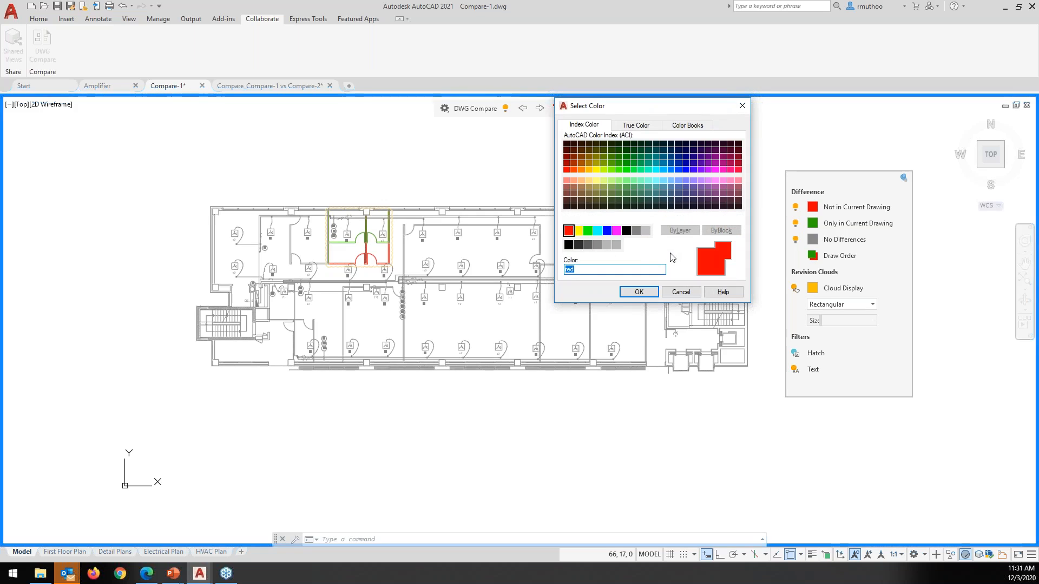
left_click(674, 293)
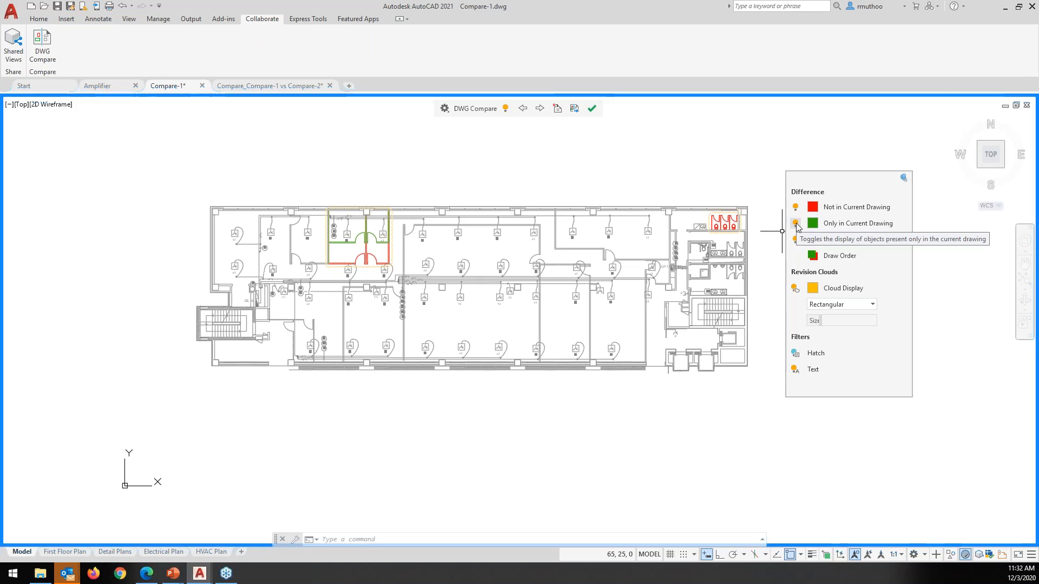
left_click(797, 223)
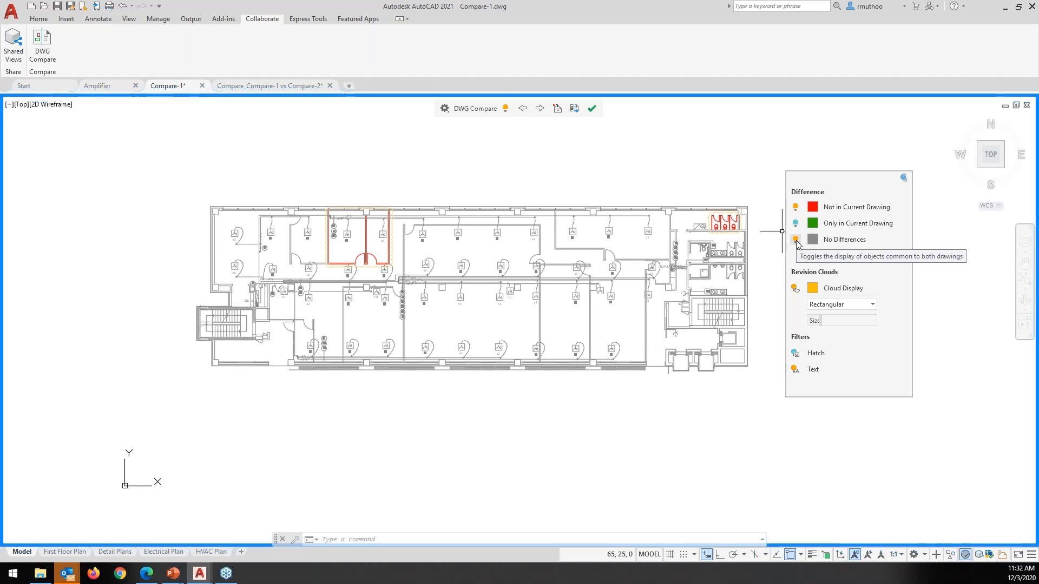
left_click(797, 240)
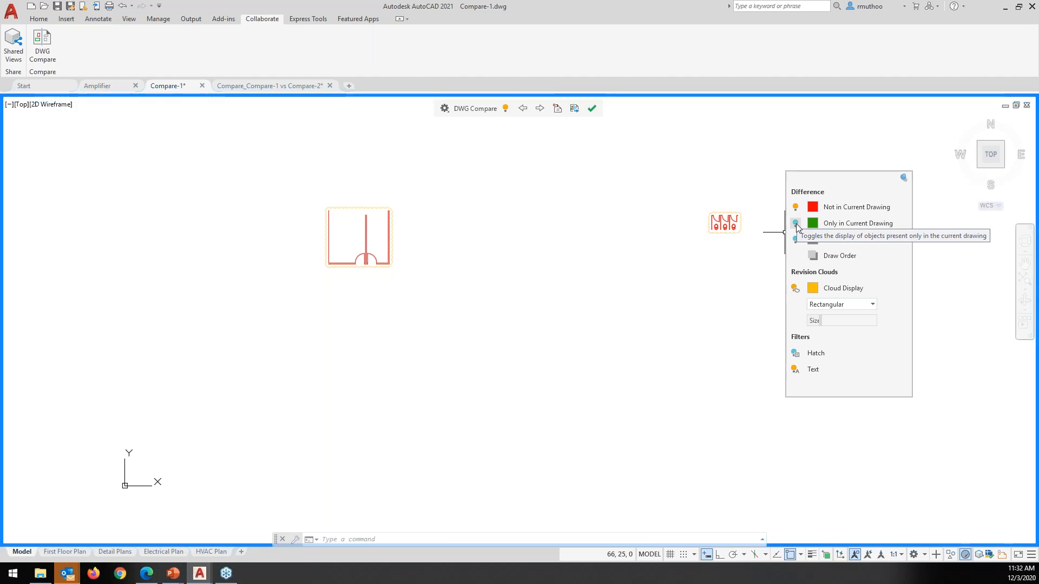
left_click(796, 223)
left_click(796, 207)
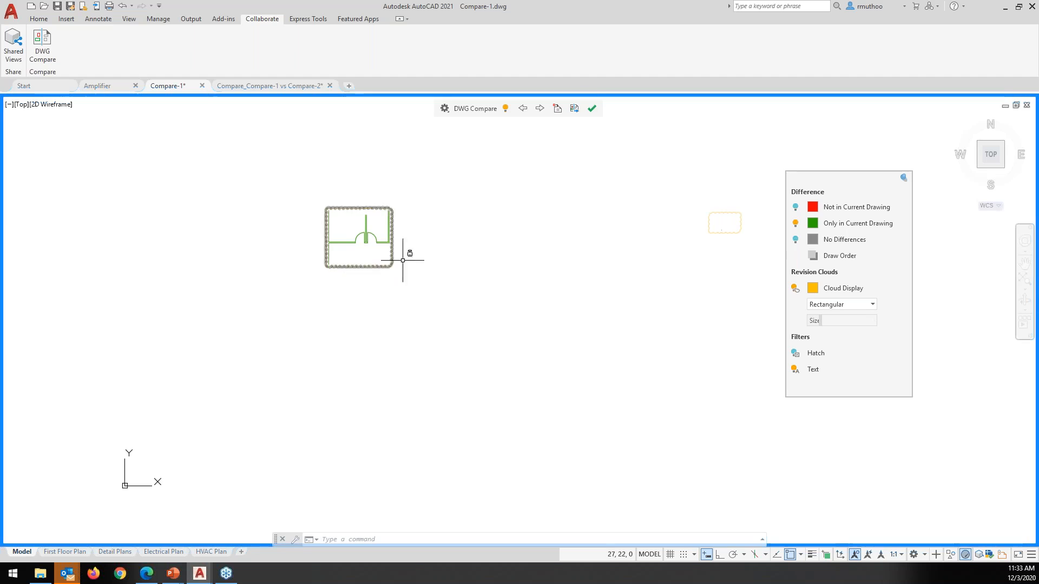
left_click(795, 240)
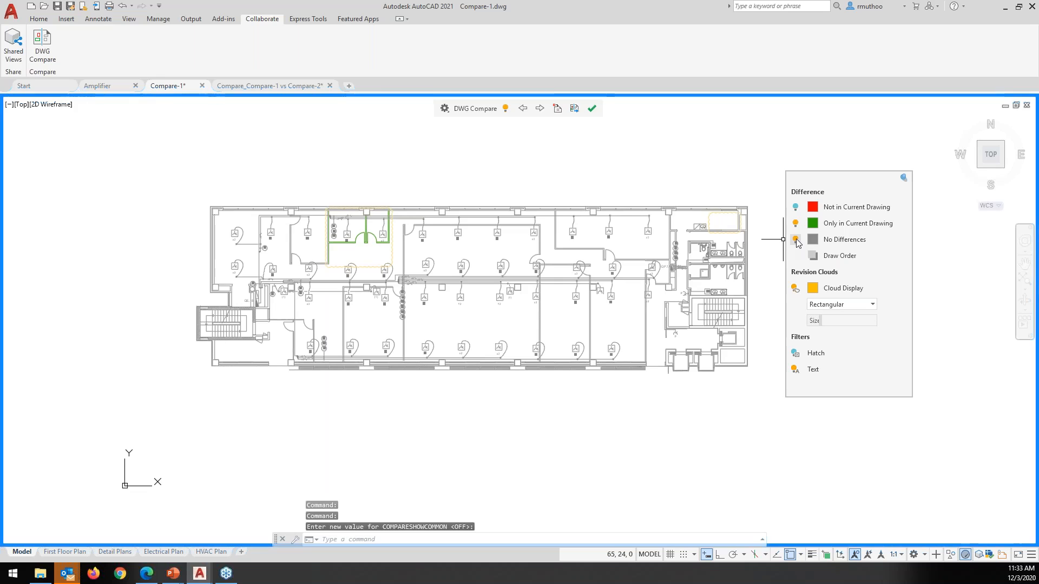
left_click(796, 207)
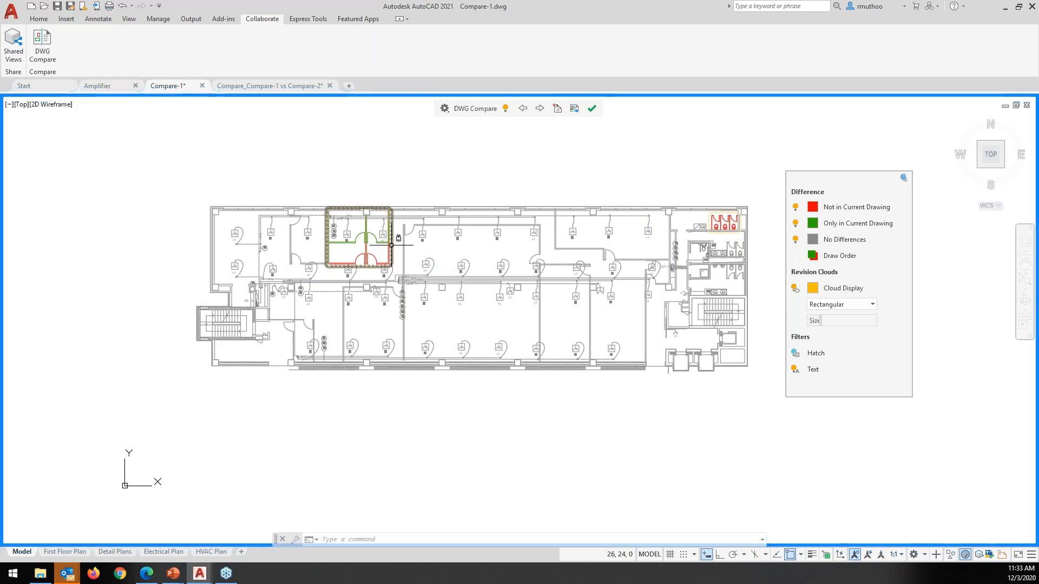
Make the revision clouds blue (RGB 10,18,240) and centre the clouded rooms in view
left_click(814, 289)
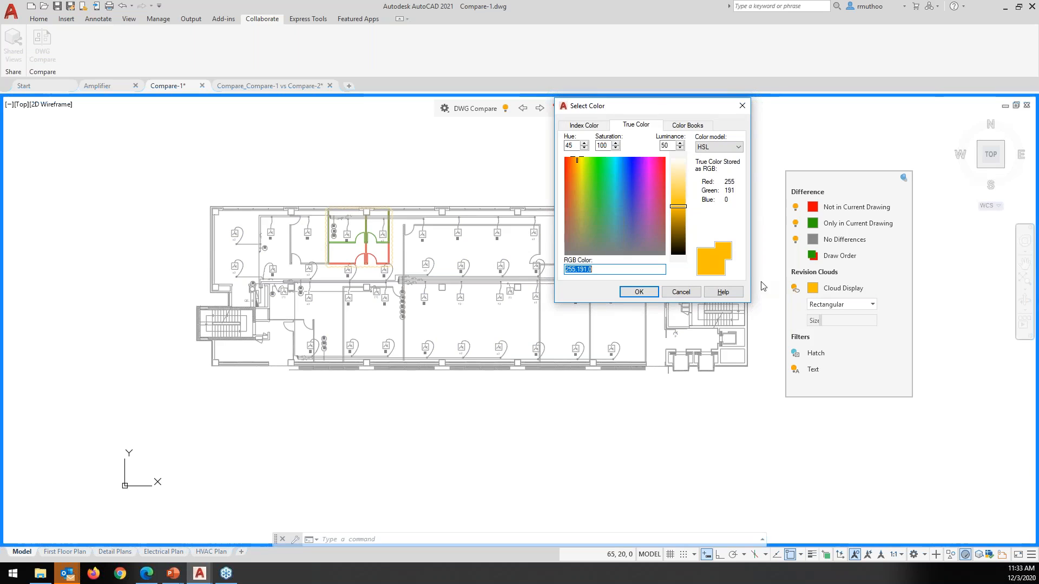
left_click(631, 163)
left_click(680, 208)
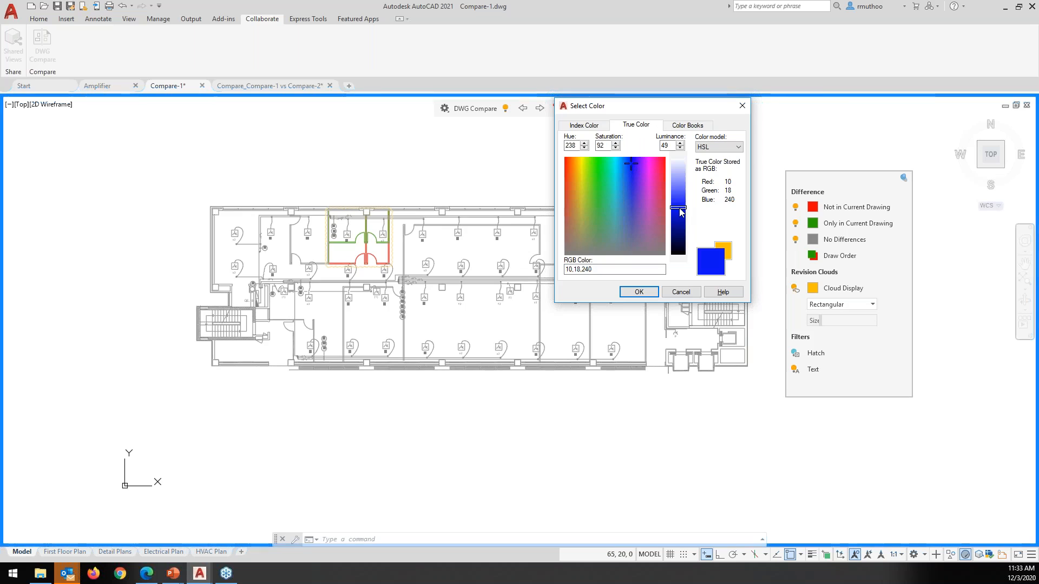
left_click(639, 292)
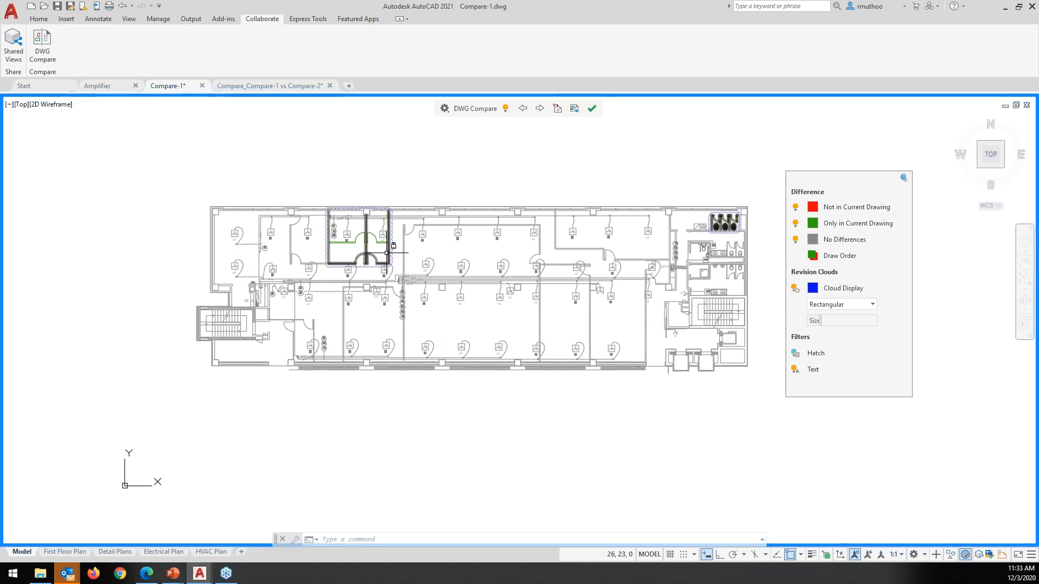
scroll(442, 281, "up", 4)
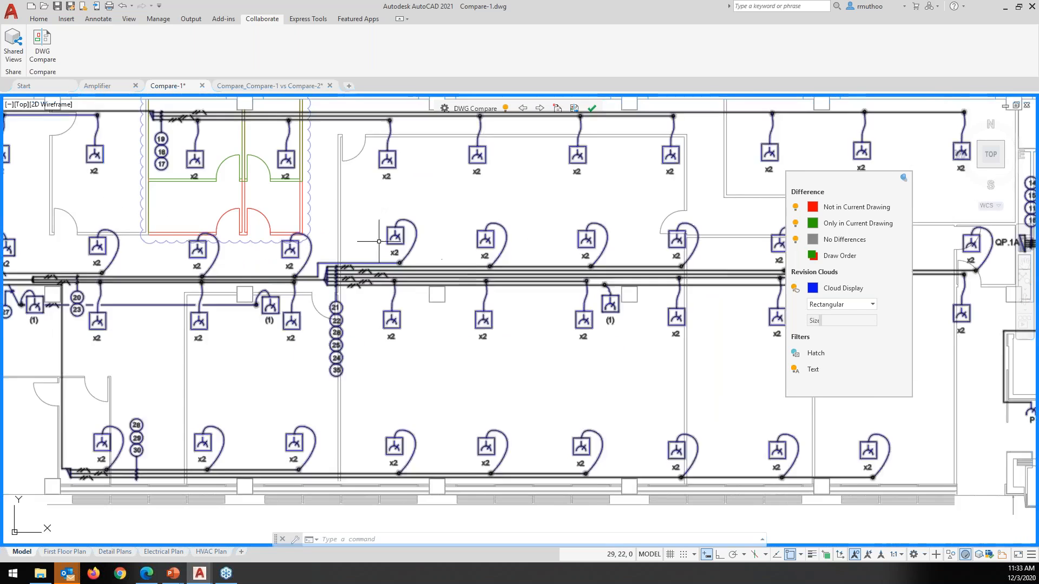
middle_click_drag(385, 248, 582, 316)
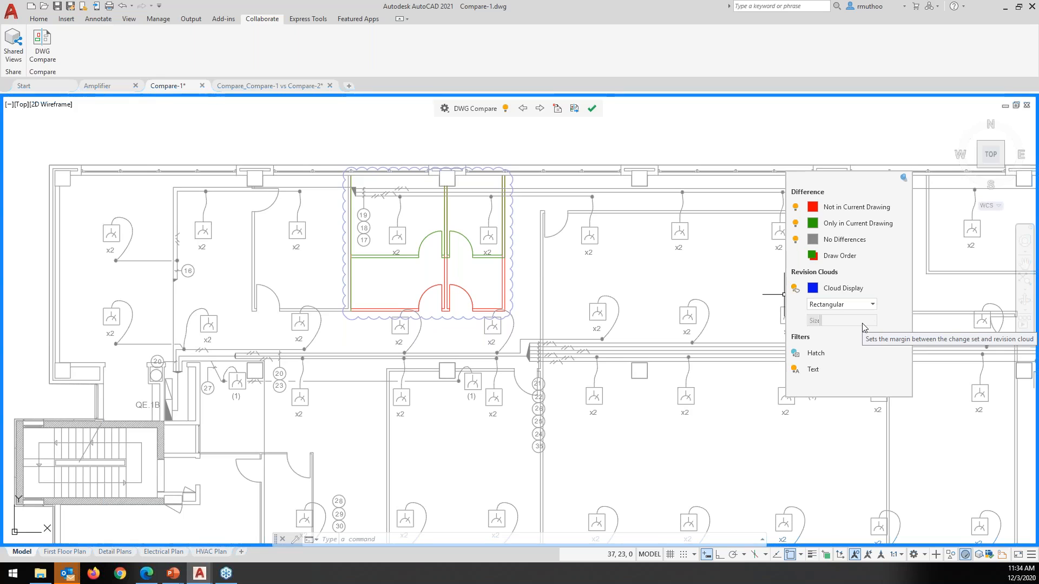
Switch the revision cloud shape from Rectangular to Polygonal
left_click(872, 305)
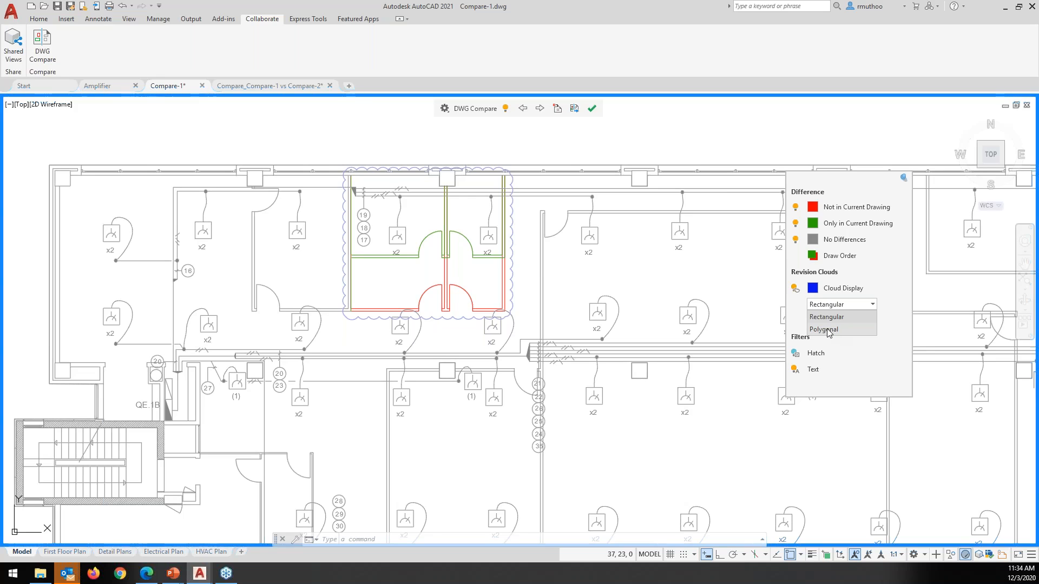
left_click(828, 330)
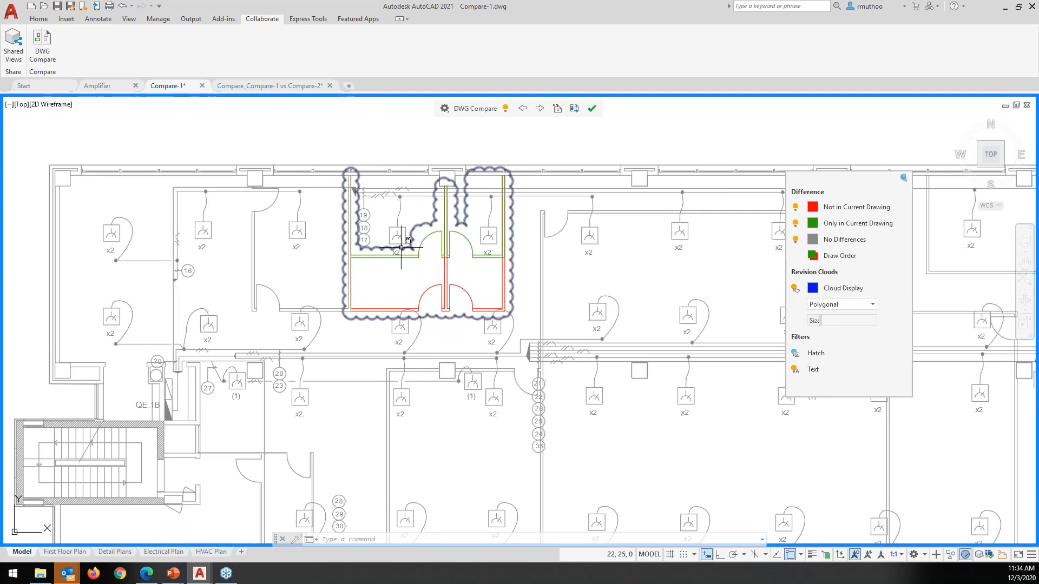
mouse_move(406, 248)
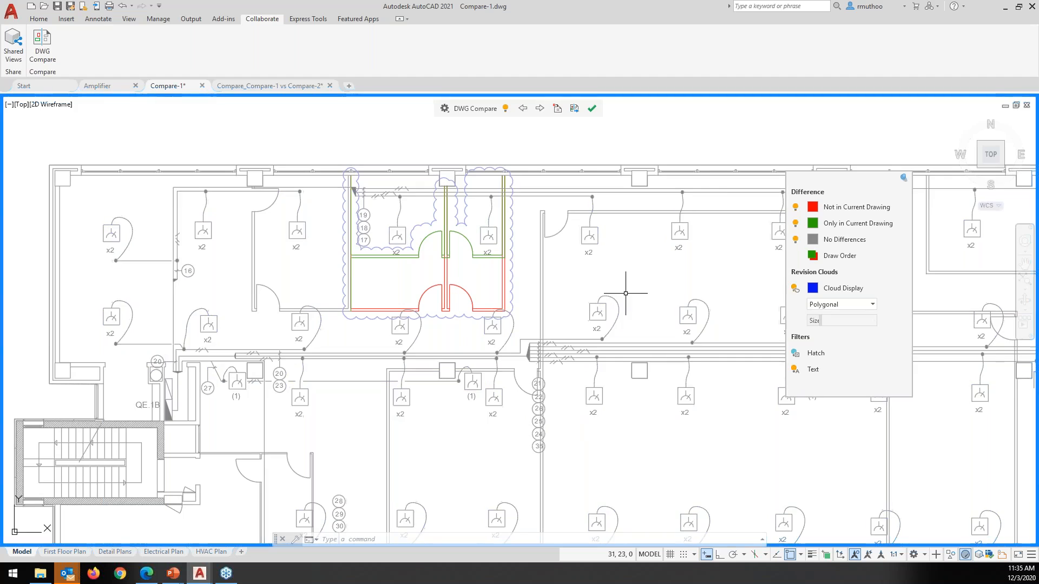
scroll(626, 294, "down", 3)
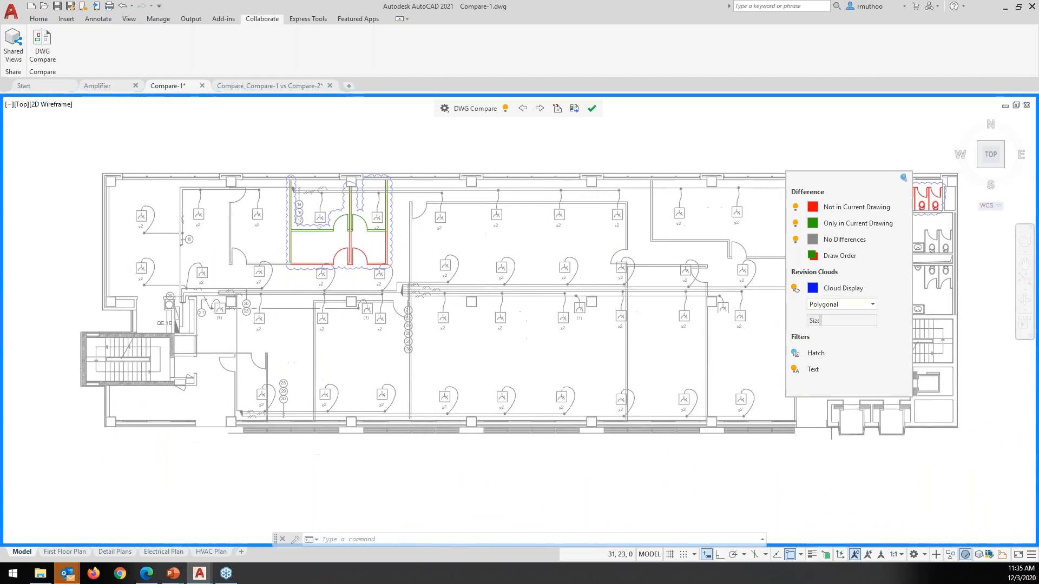
scroll(477, 254, "down", 2)
middle_click_drag(486, 255, 449, 264)
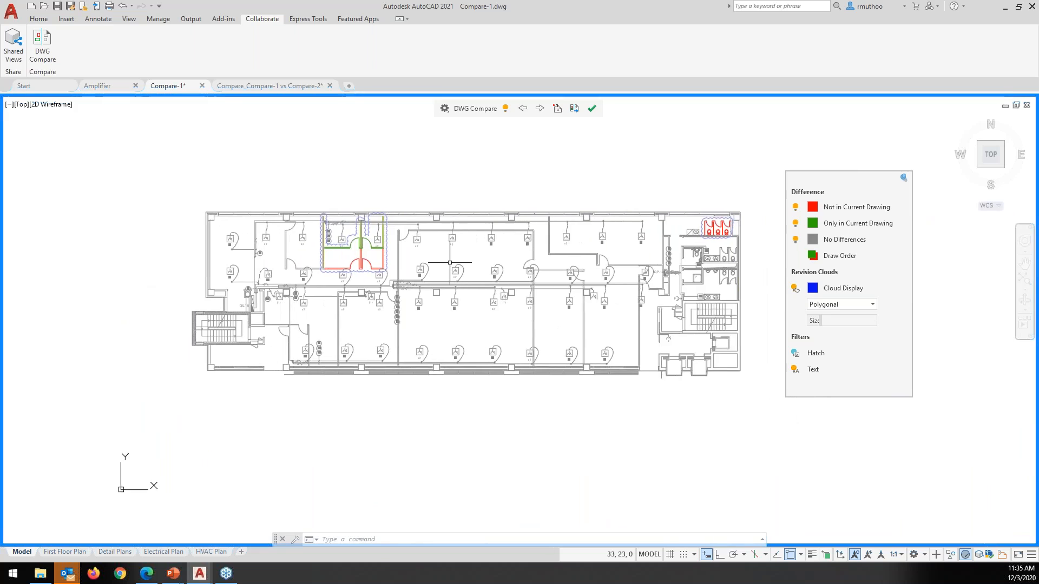
scroll(450, 263, "up", 2)
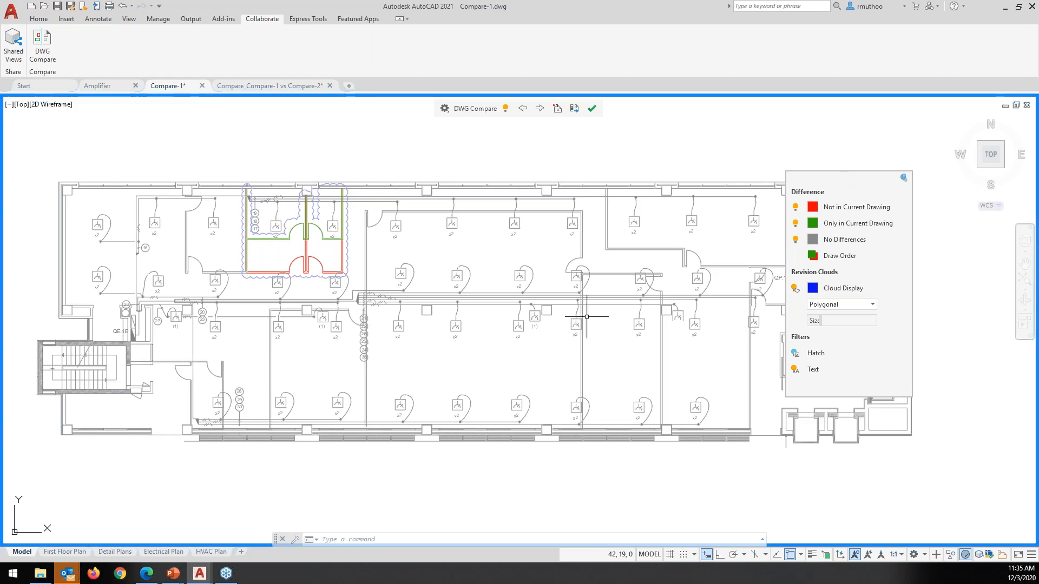
middle_click_drag(588, 318, 569, 330)
middle_click_drag(568, 331, 568, 330)
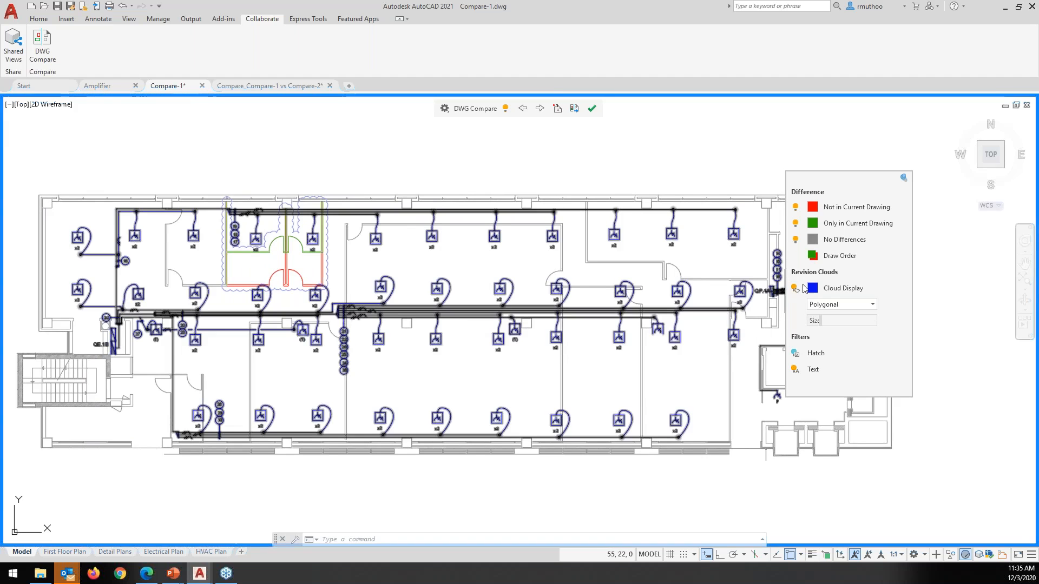
left_click(795, 288)
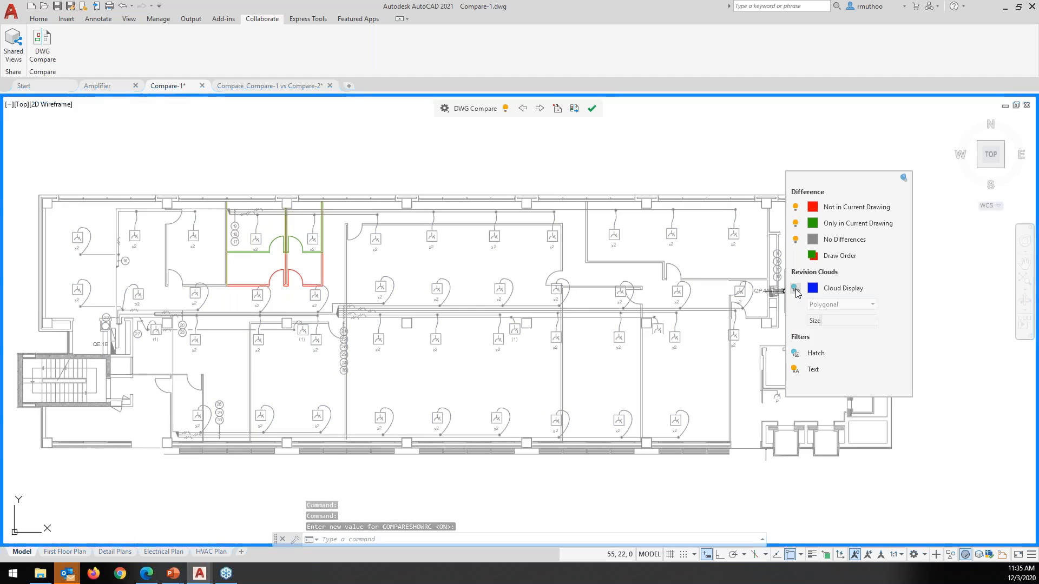
left_click(795, 288)
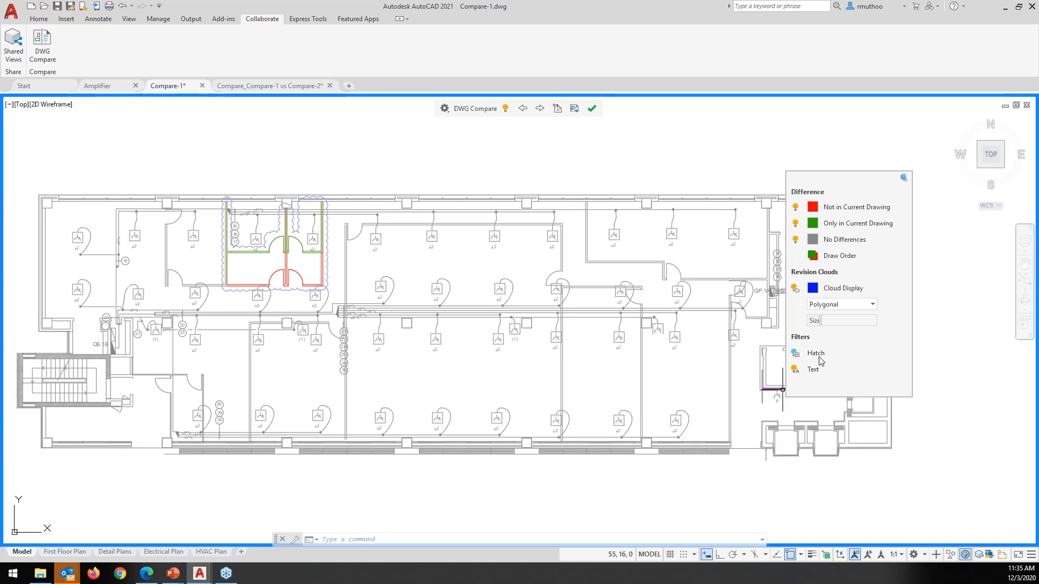
scroll(404, 337, "up", 2)
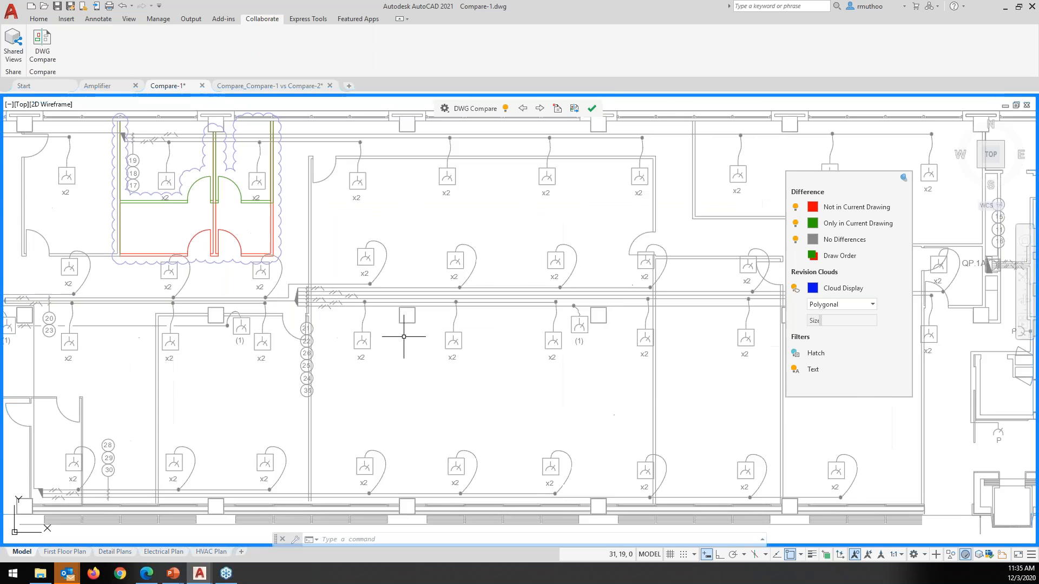
scroll(404, 336, "down", 2)
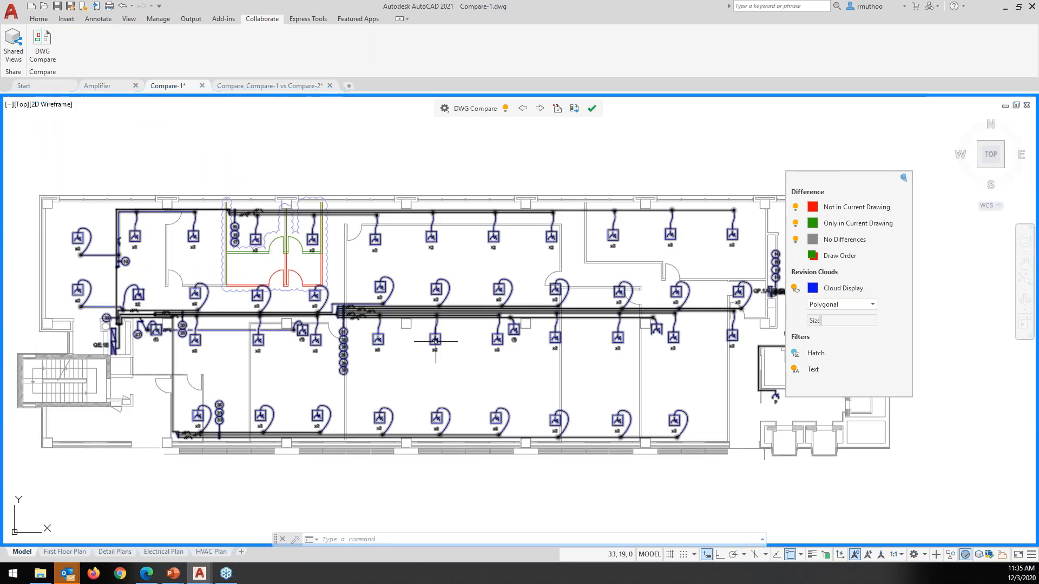
scroll(436, 340, "up", 2)
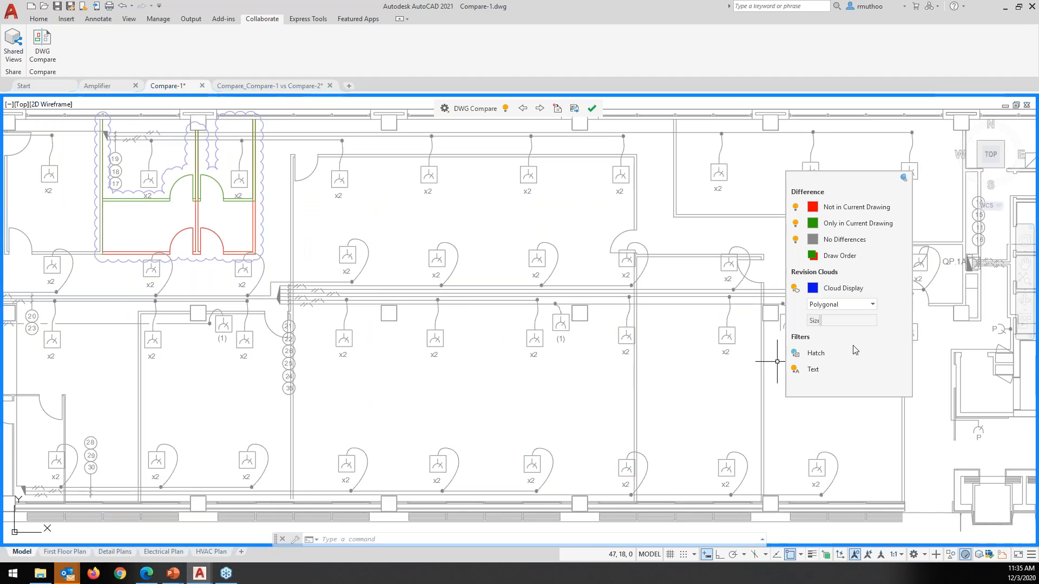
left_click(795, 357)
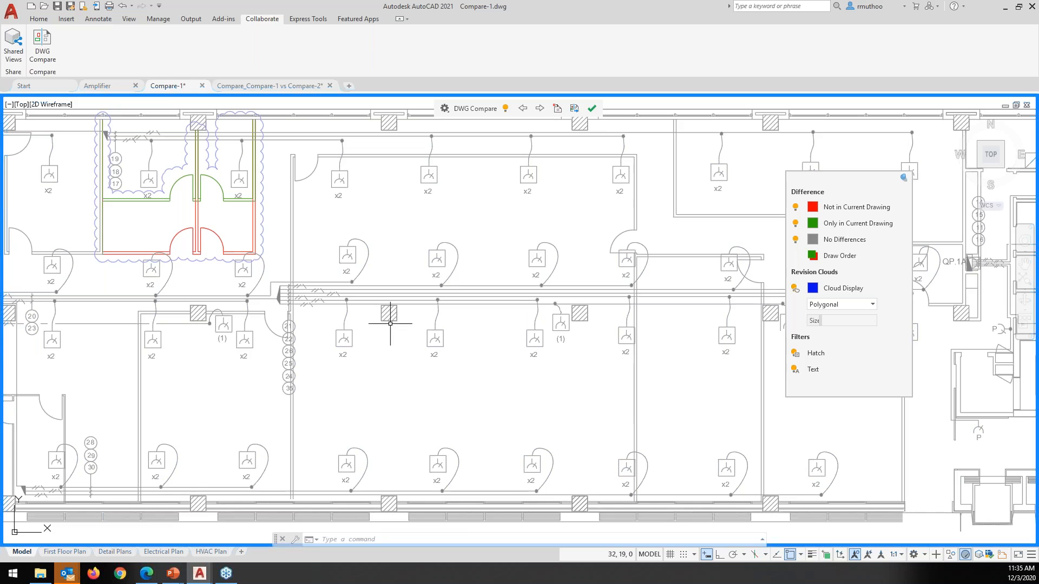
scroll(401, 334, "down", 2)
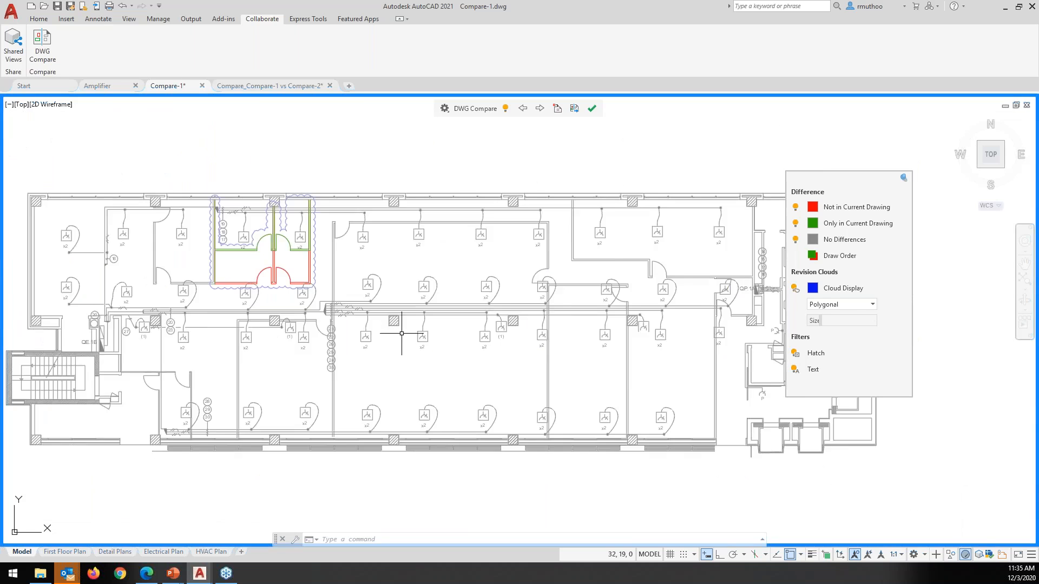
scroll(402, 333, "down", 1)
scroll(401, 334, "up", 1)
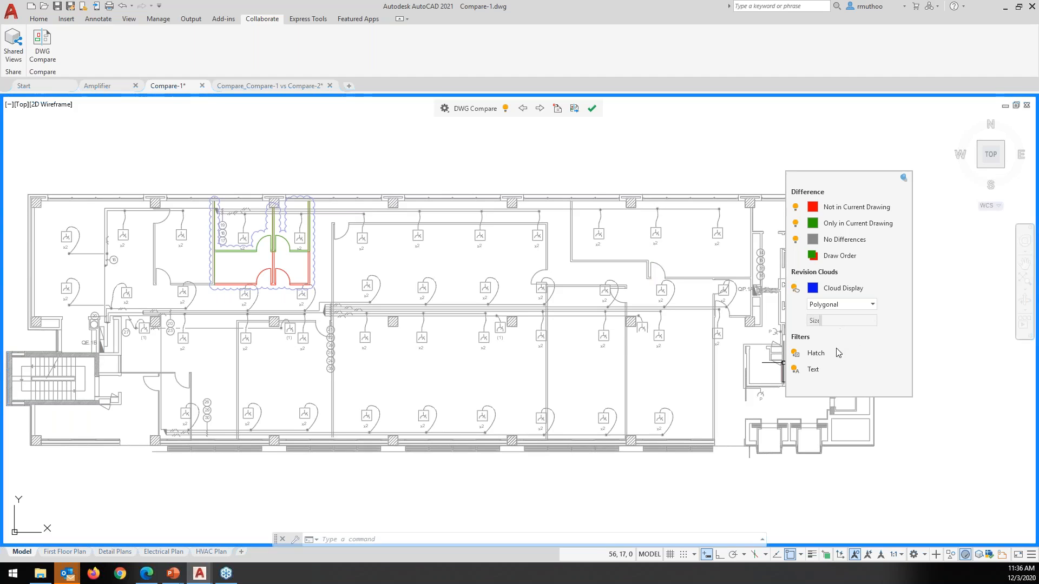
left_click(796, 355)
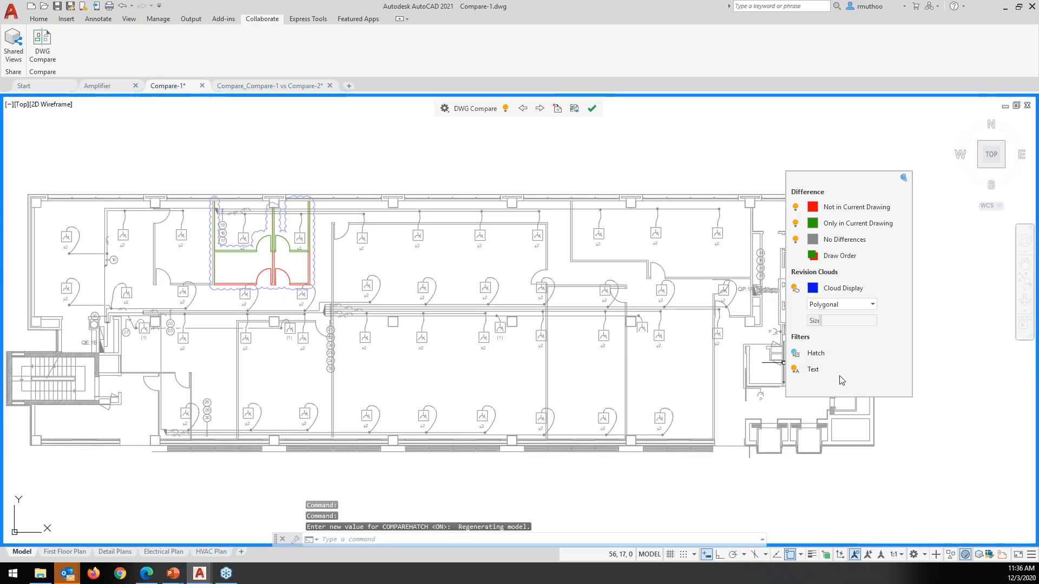
scroll(374, 379, "up", 2)
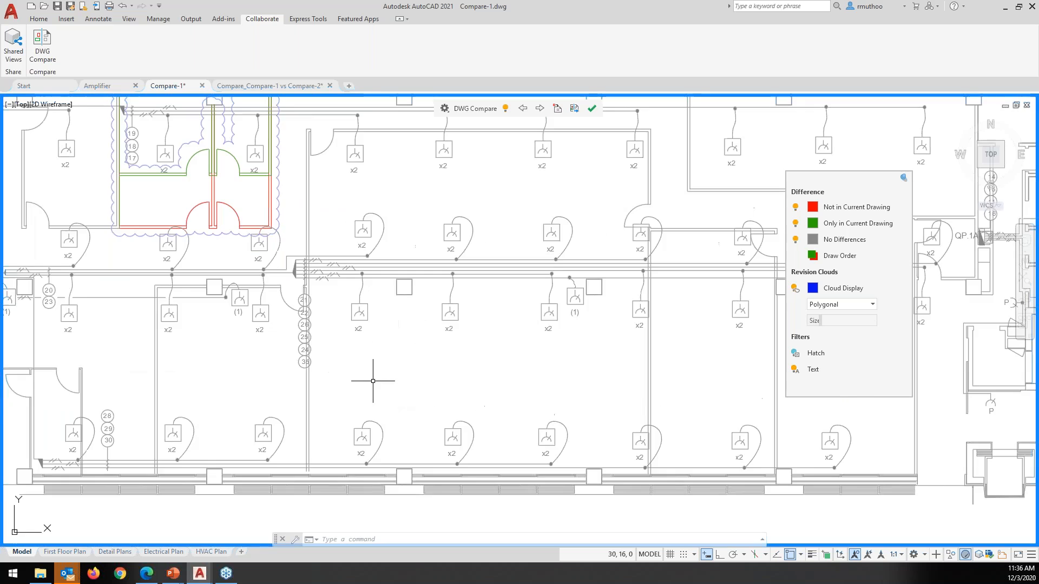
middle_click_drag(374, 381, 393, 390)
scroll(466, 371, "down", 2)
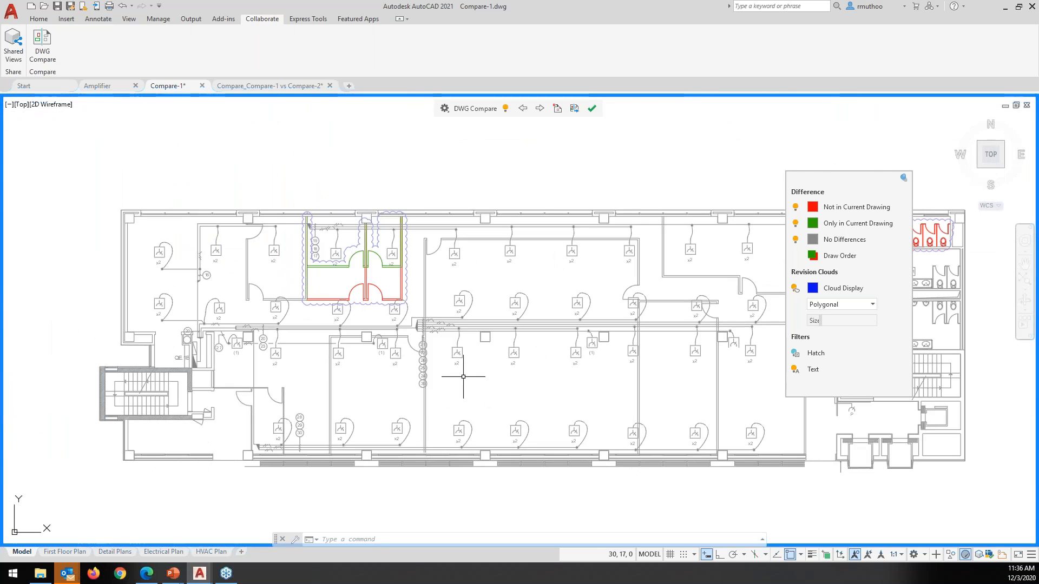
Turn on the Text and Hatch comparison filters
scroll(496, 386, "up", 2)
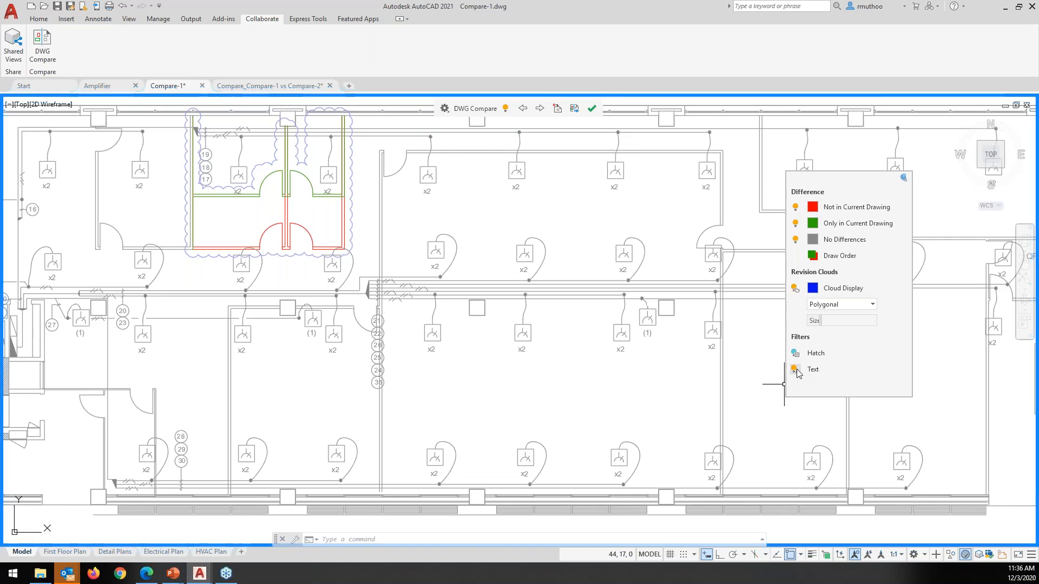
left_click(795, 370)
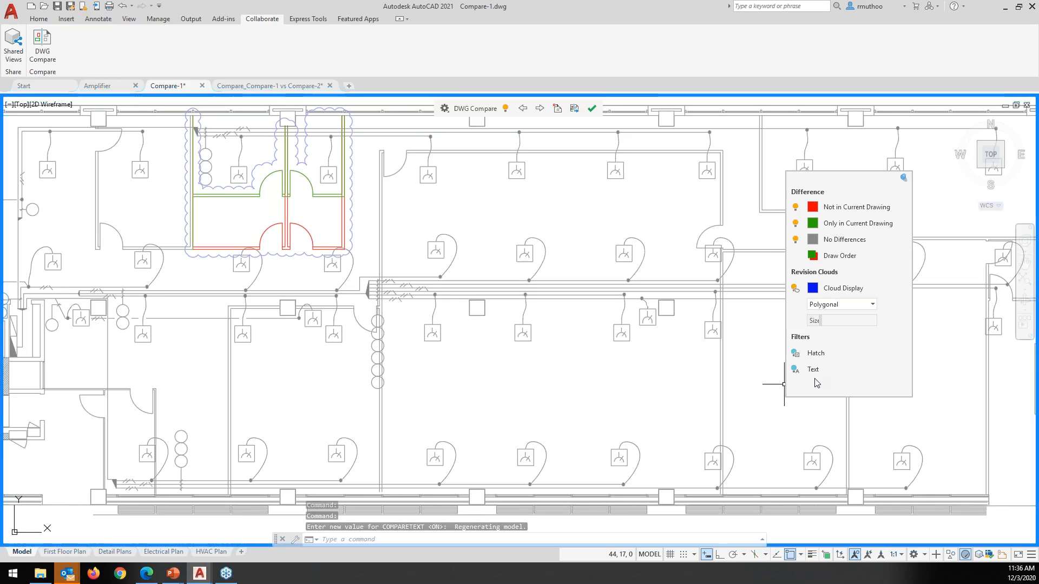
left_click(795, 371)
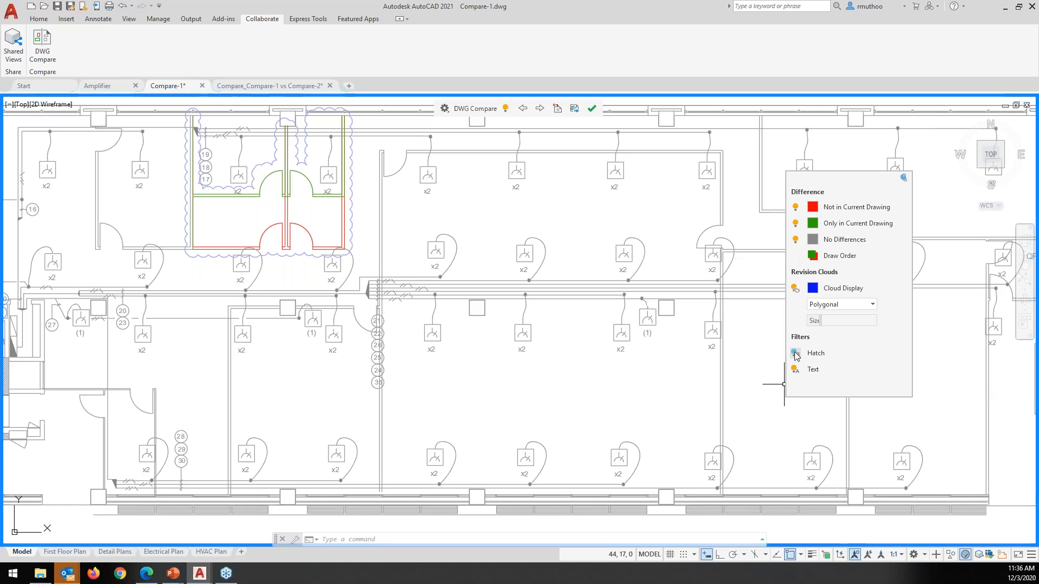
Unpin the DWG Compare settings panel so it hides, and re-centre the floor plan
scroll(709, 365, "down", 5)
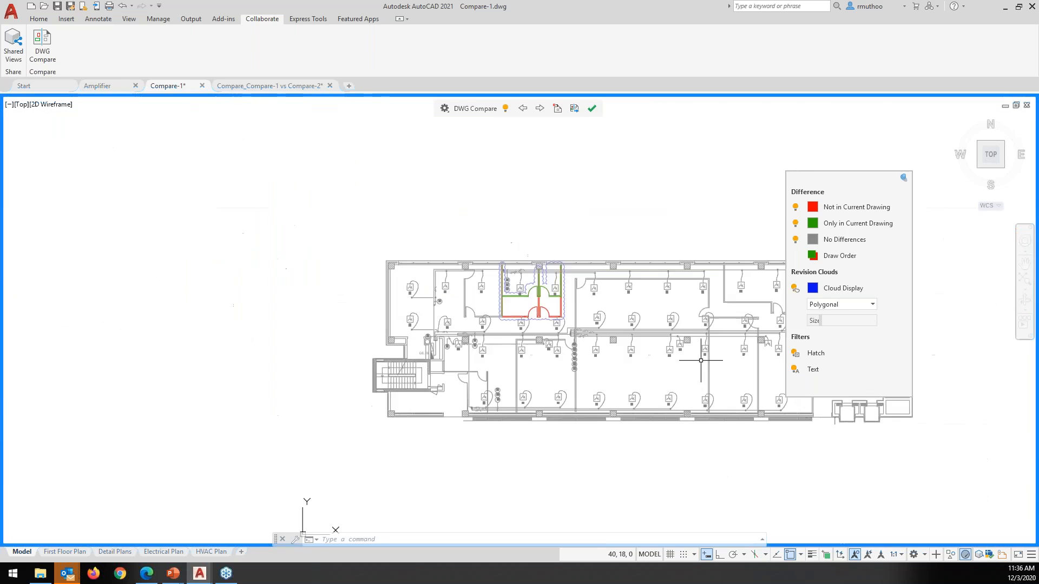
mouse_move(706, 365)
middle_mouse_down()
mouse_move(454, 302)
mouse_move(494, 318)
middle_mouse_up()
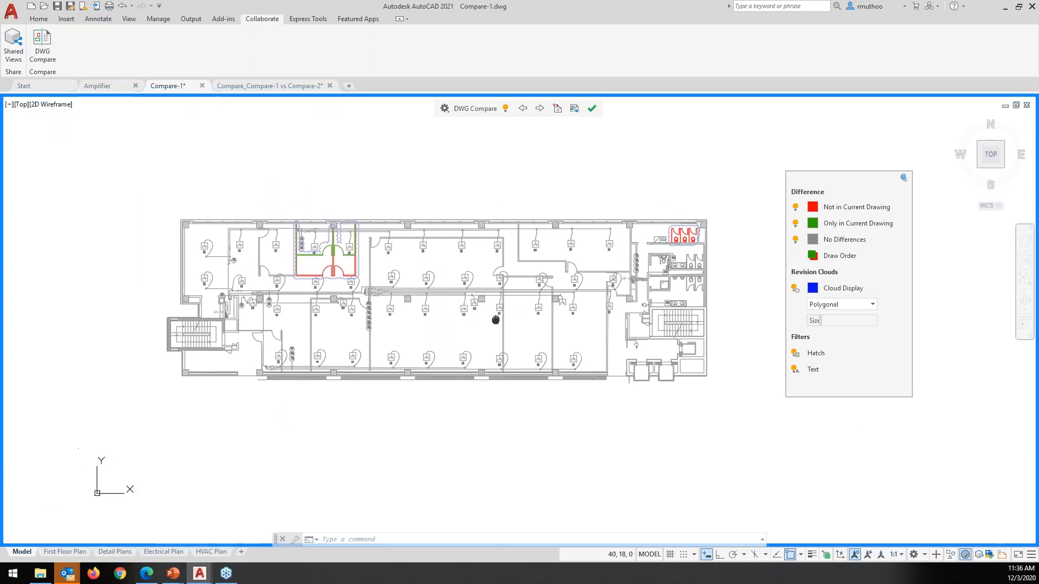
scroll(494, 318, "up", 2)
scroll(542, 346, "down", 2)
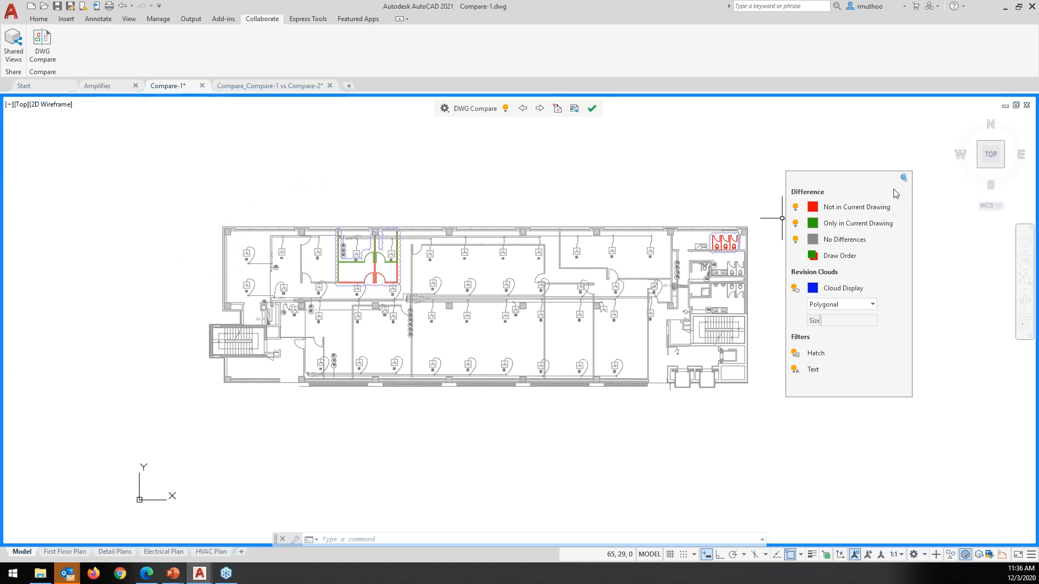
left_click(904, 179)
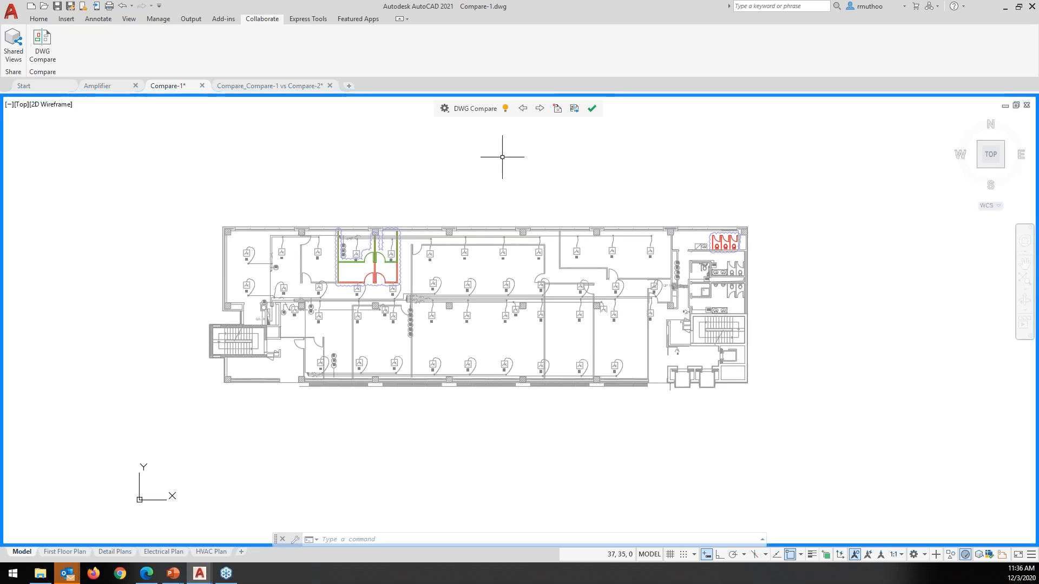
middle_click_drag(502, 157, 506, 156)
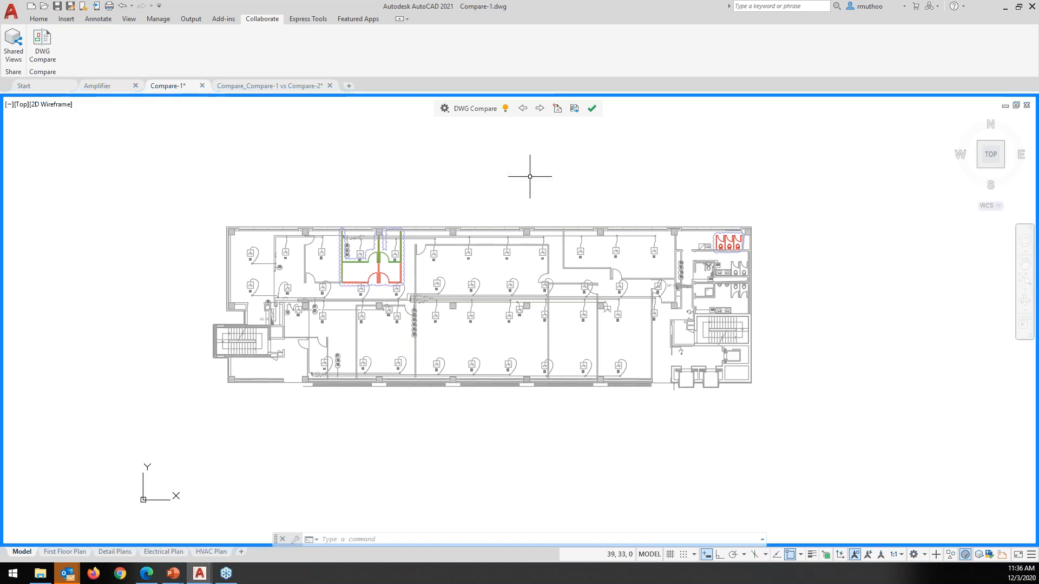
middle_click_drag(534, 174, 563, 154)
scroll(540, 175, "up", 2)
scroll(560, 164, "down", 2)
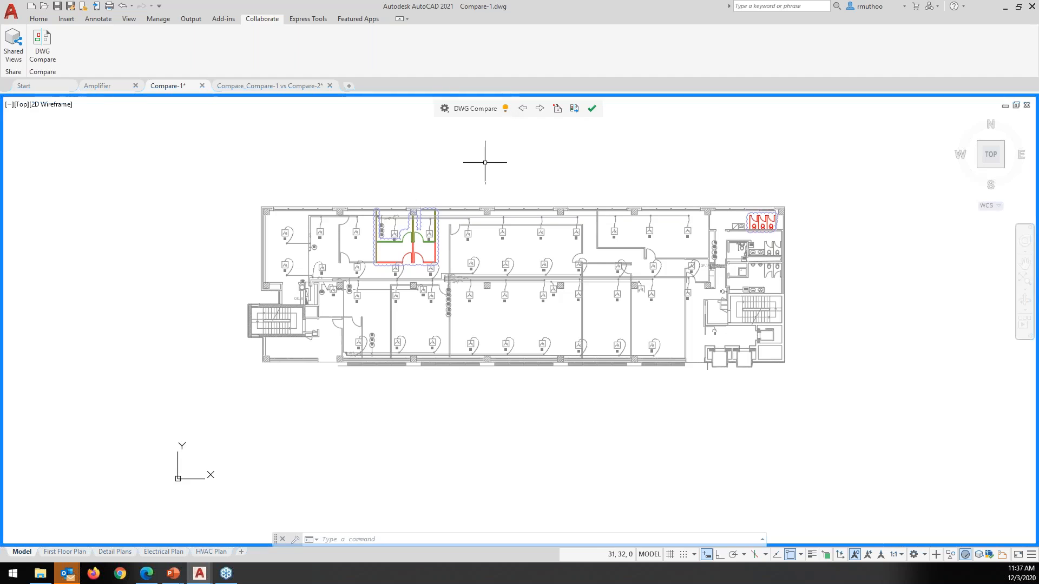
Turn off the comparison display to show the floor plan in its original colours
scroll(484, 163, "up", 2)
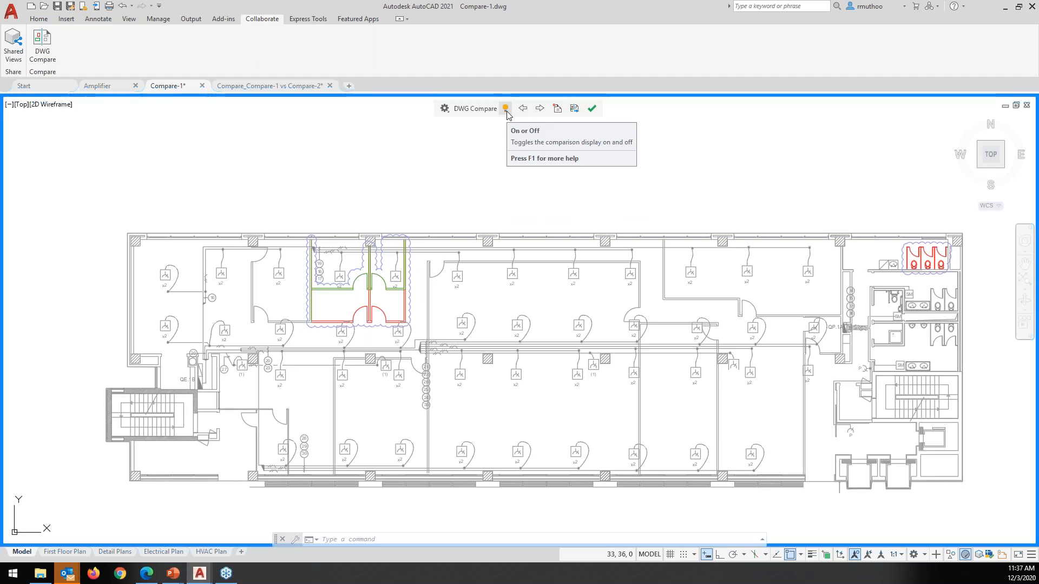
left_click(506, 109)
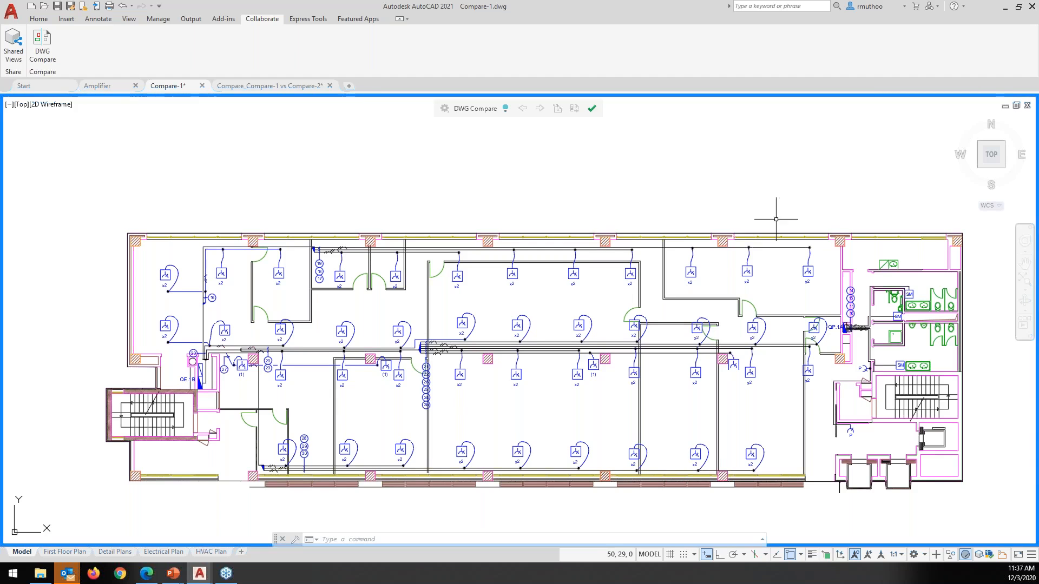
middle_click_drag(775, 218, 782, 194)
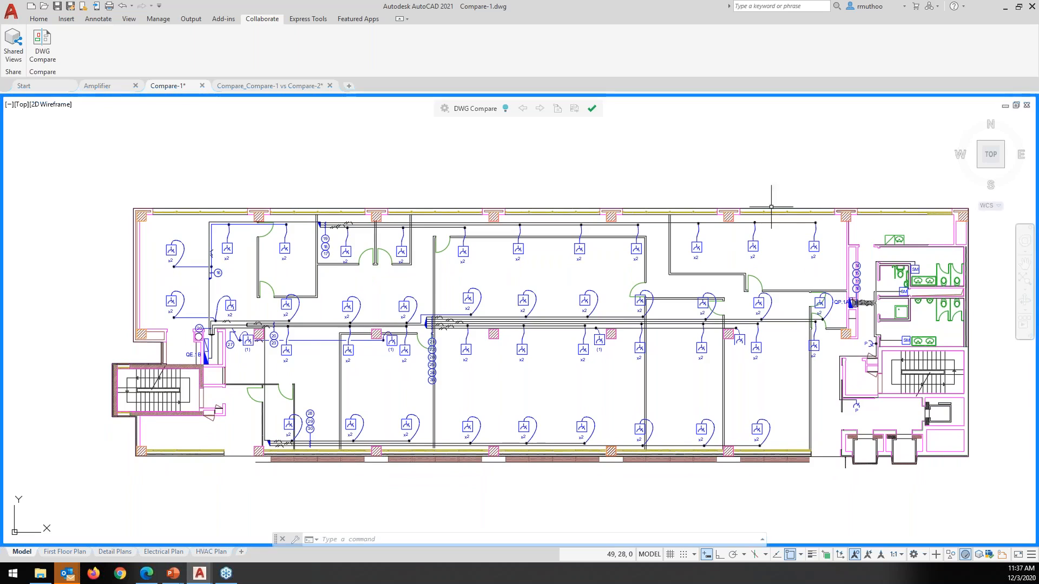
Turn comparison back on, step through the changes including the urinal stalls, then zoom extents
left_click(506, 109)
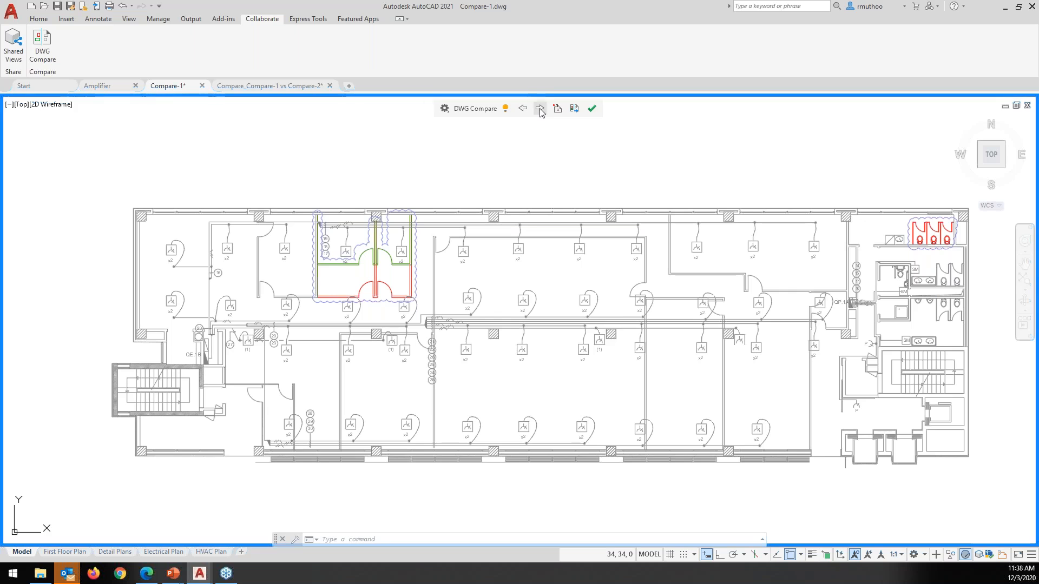
left_click(540, 109)
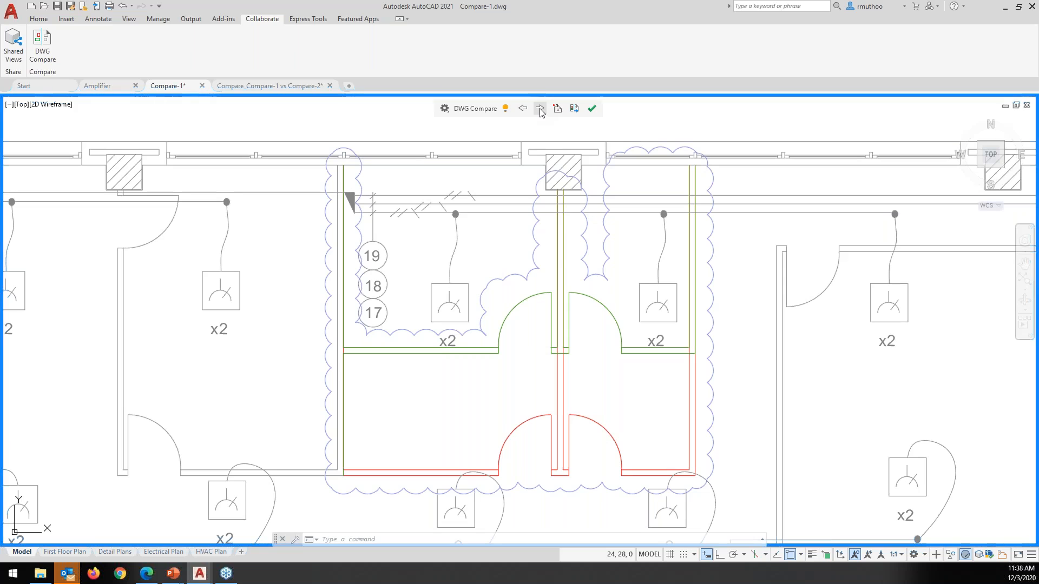
left_click(540, 108)
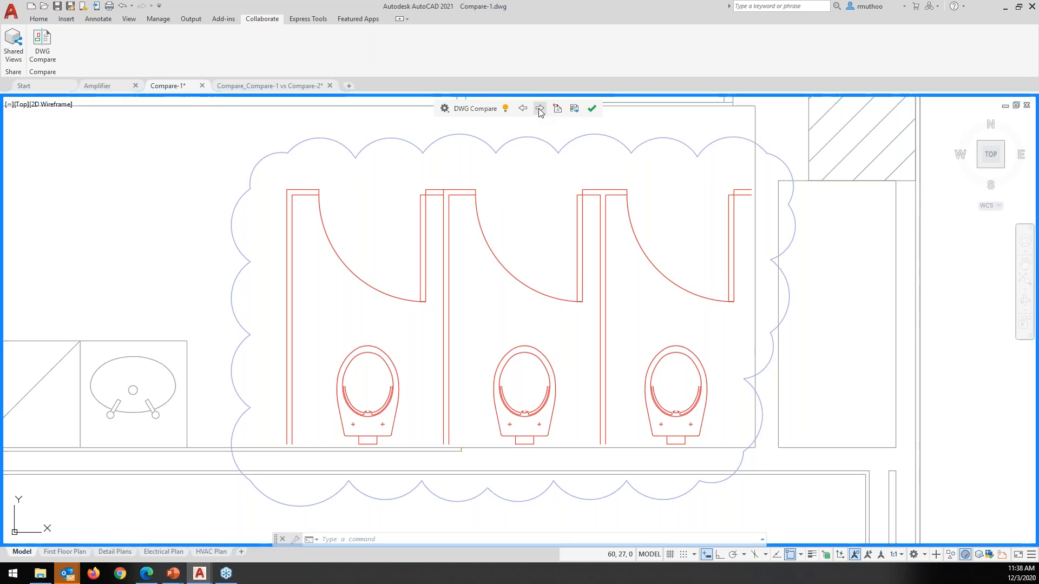
left_click(539, 109)
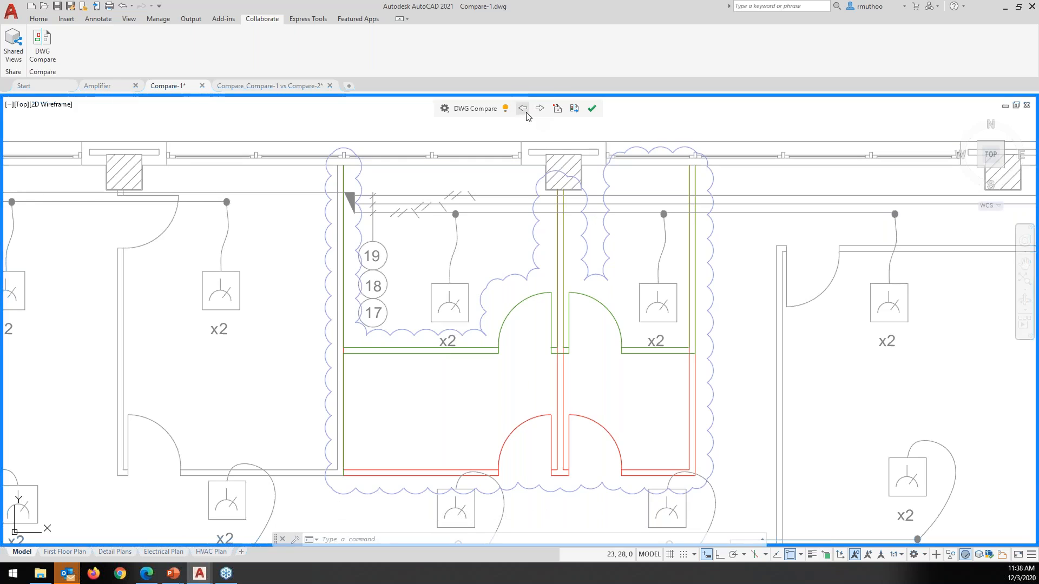
scroll(569, 167, "down", 4)
middle_click_drag(711, 216, 503, 239)
left_click(522, 110)
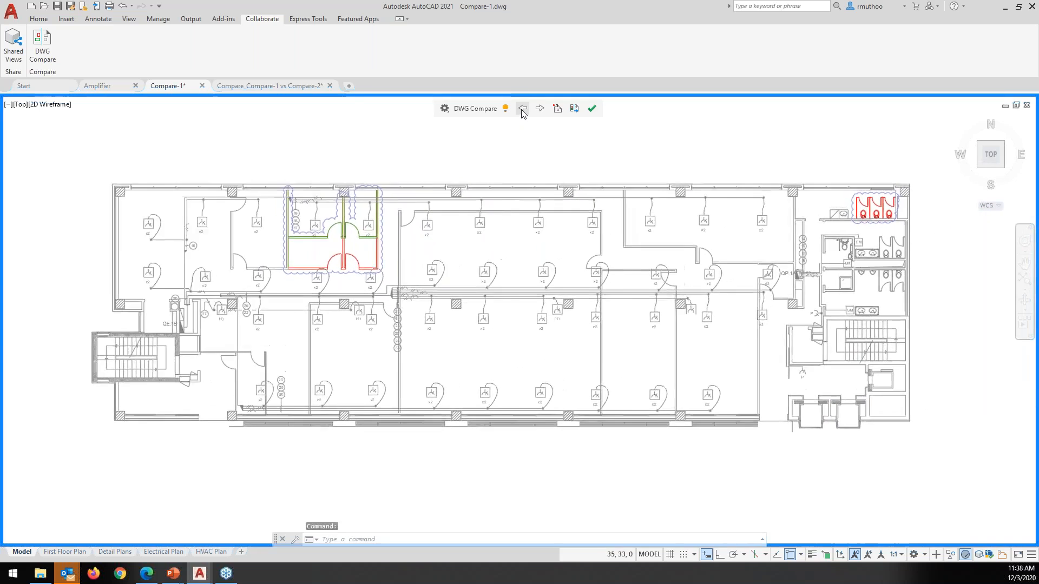
left_click(542, 110)
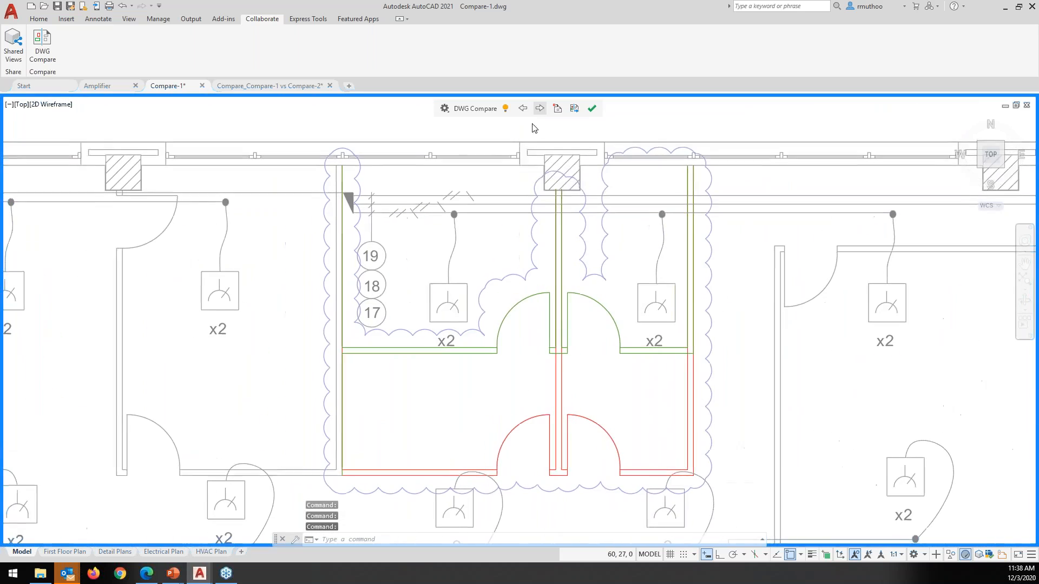
middle_click(567, 193)
middle_click(566, 193)
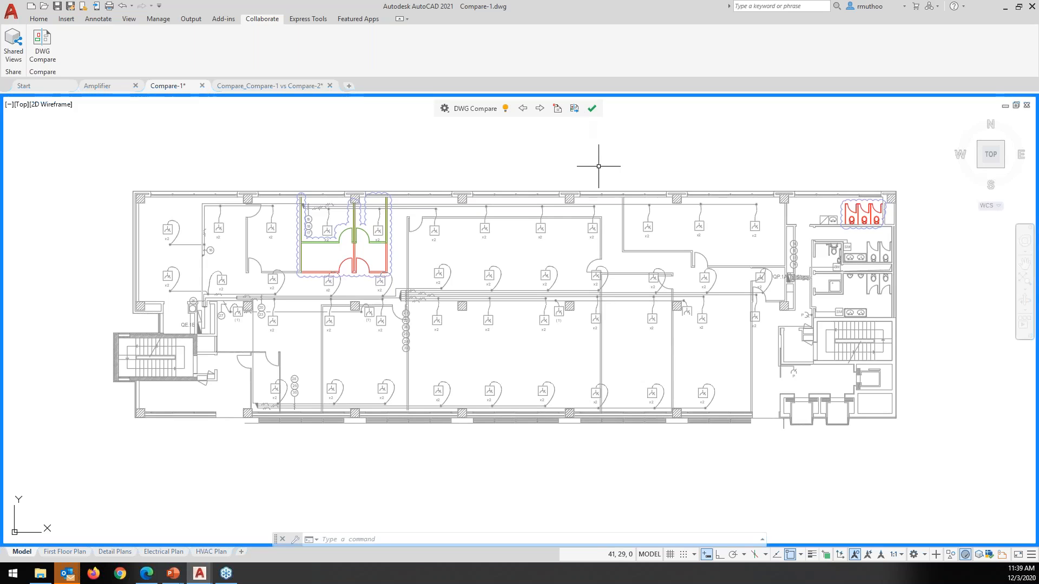
middle_click_drag(598, 166, 599, 179)
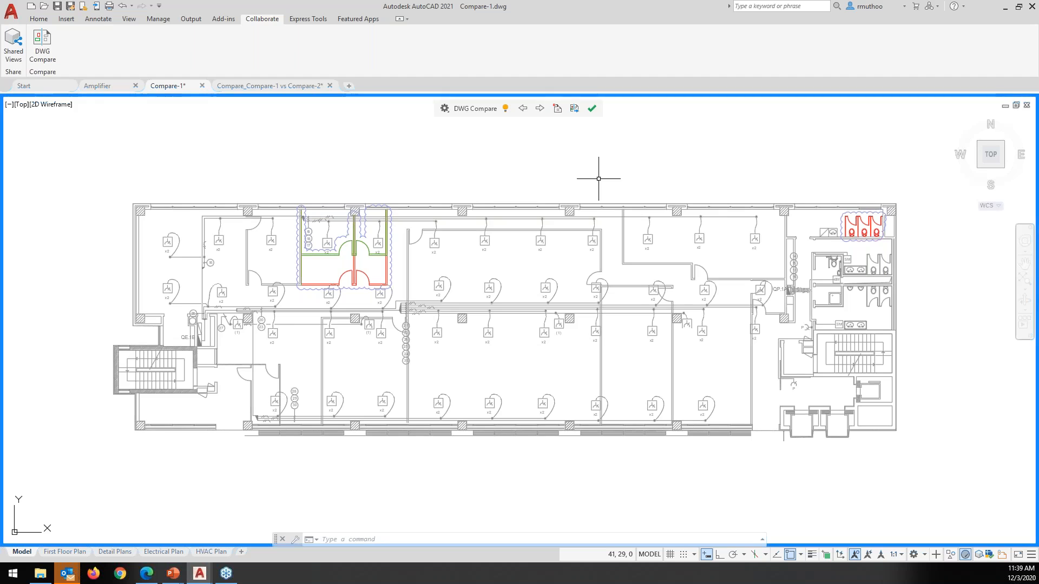
Cancel the comparison snapshot export and switch to the Compare_Compare-1 vs Compare-2 drawing
left_click(574, 108)
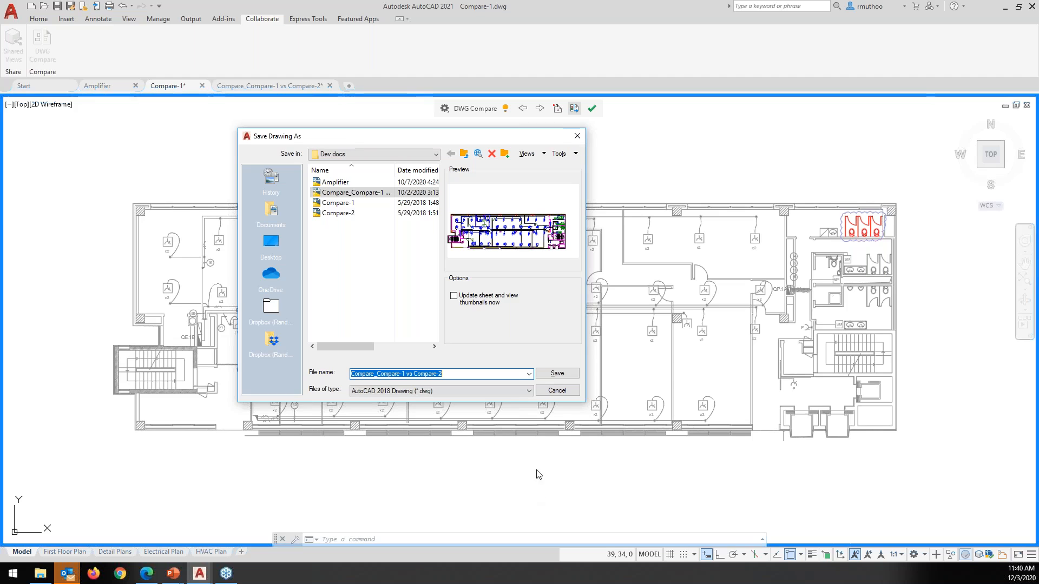
left_click(555, 393)
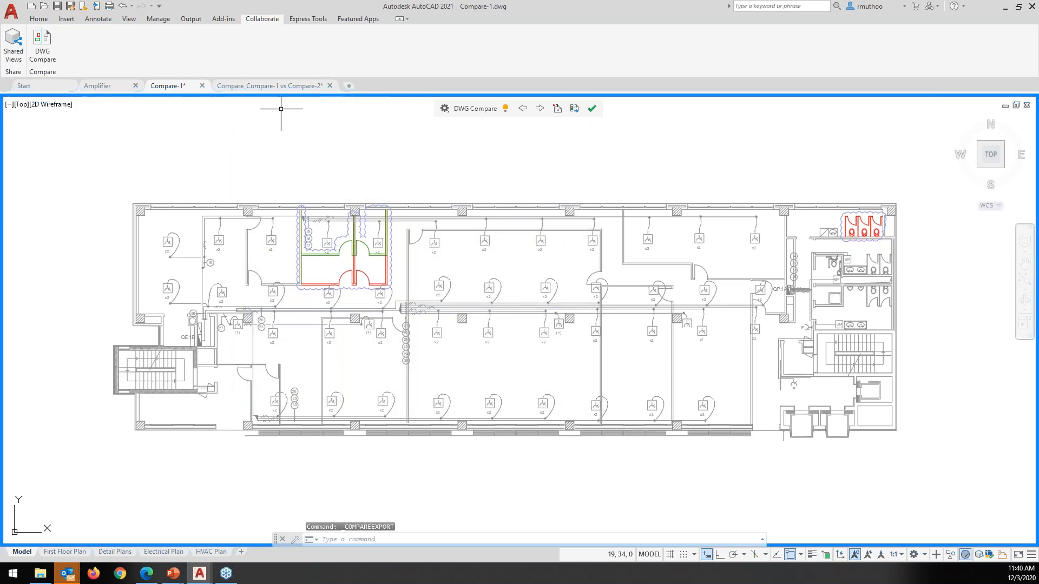
left_click(284, 86)
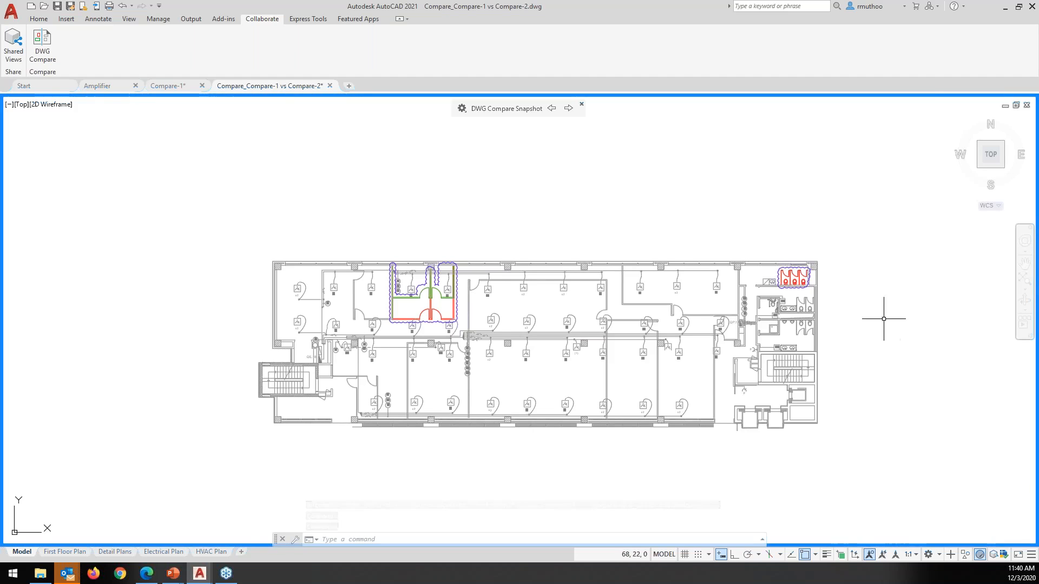
Pan the snapshot drawing up, then return to Compare-1
middle_click_drag(884, 301, 881, 251)
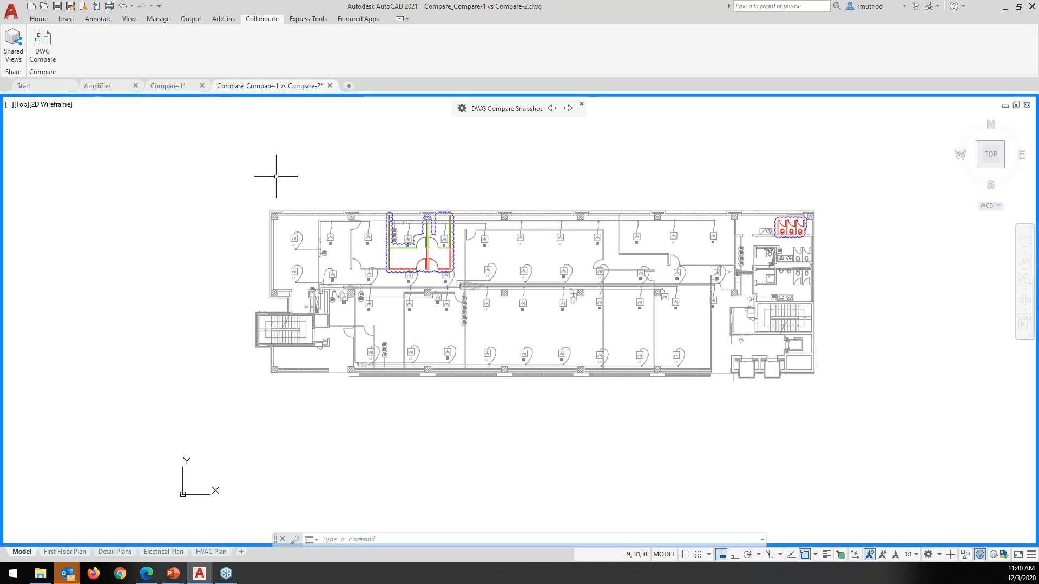
left_click(174, 84)
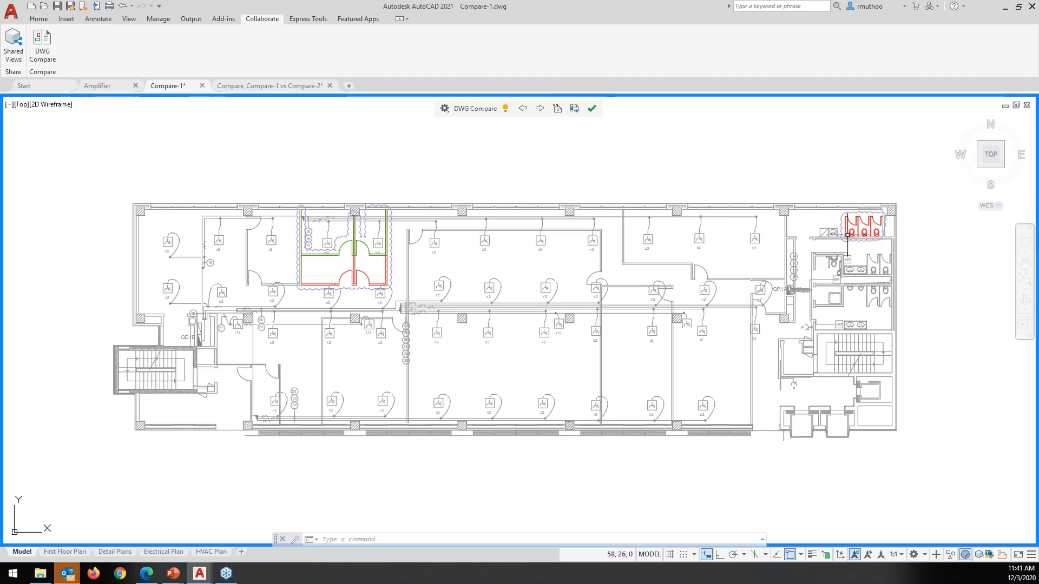
Import the 42 red urinal-stall objects from Compare-2 into Compare-1 with a selection window
mouse_move(856, 237)
mouse_move(371, 256)
left_click(557, 109)
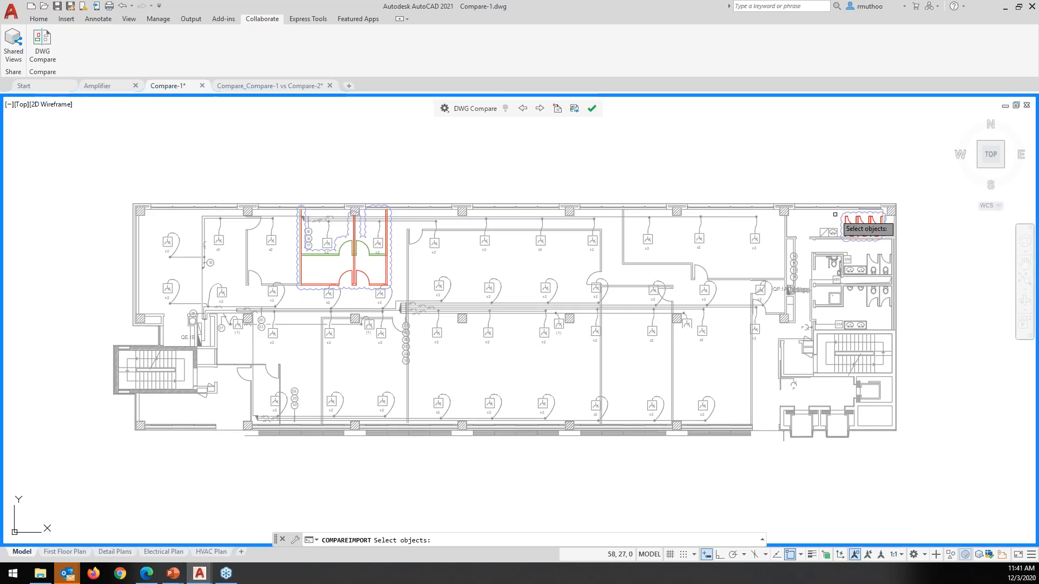
left_click(828, 195)
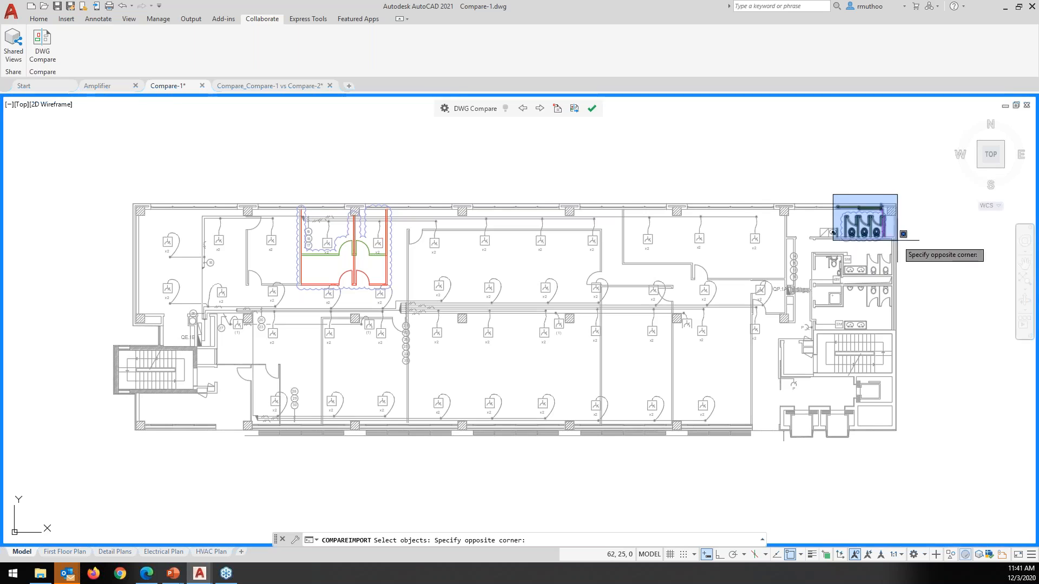
left_click(906, 249)
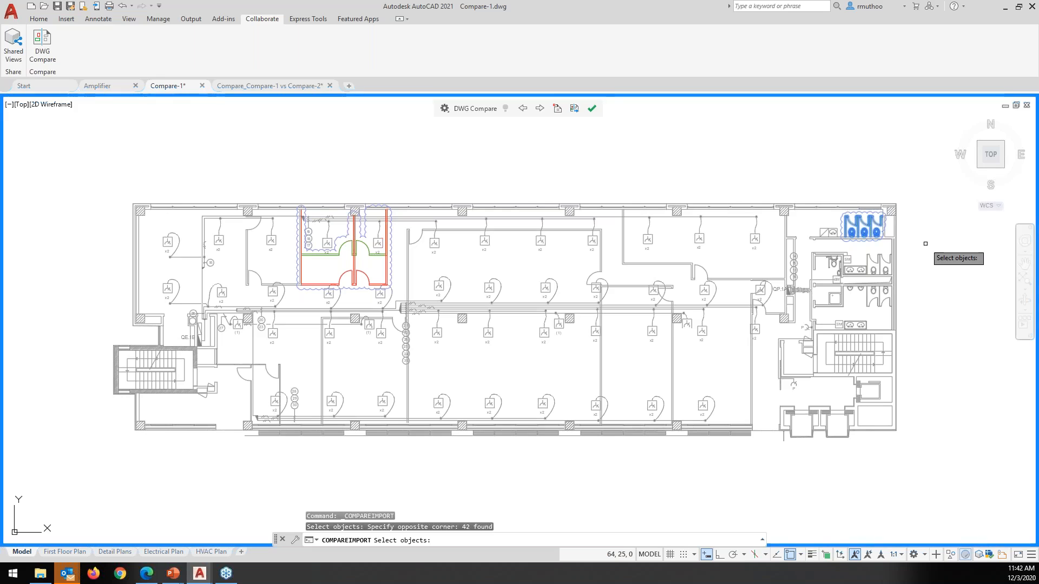
key("Return")
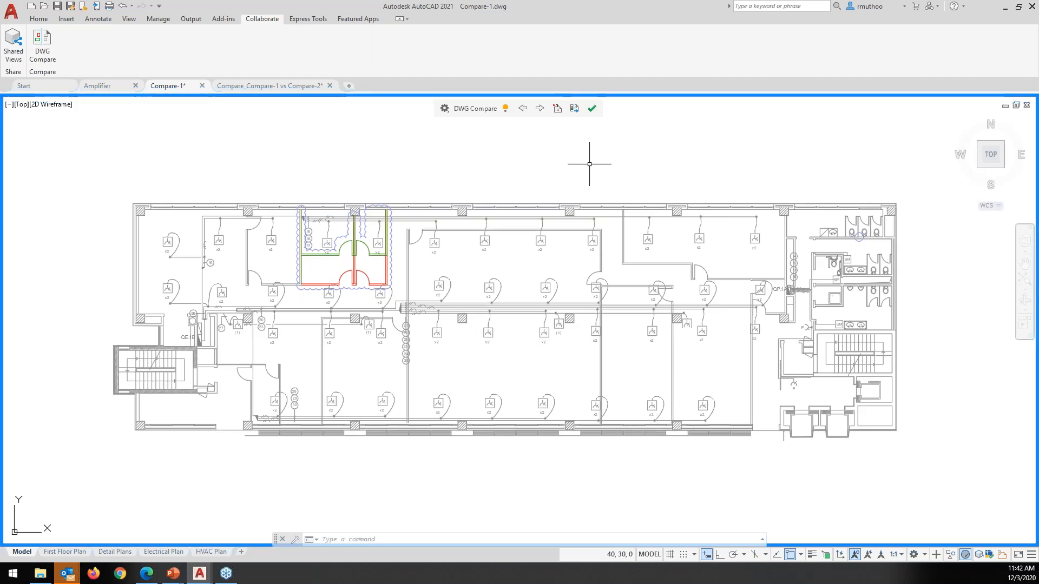
left_click(42, 19)
left_click(63, 38)
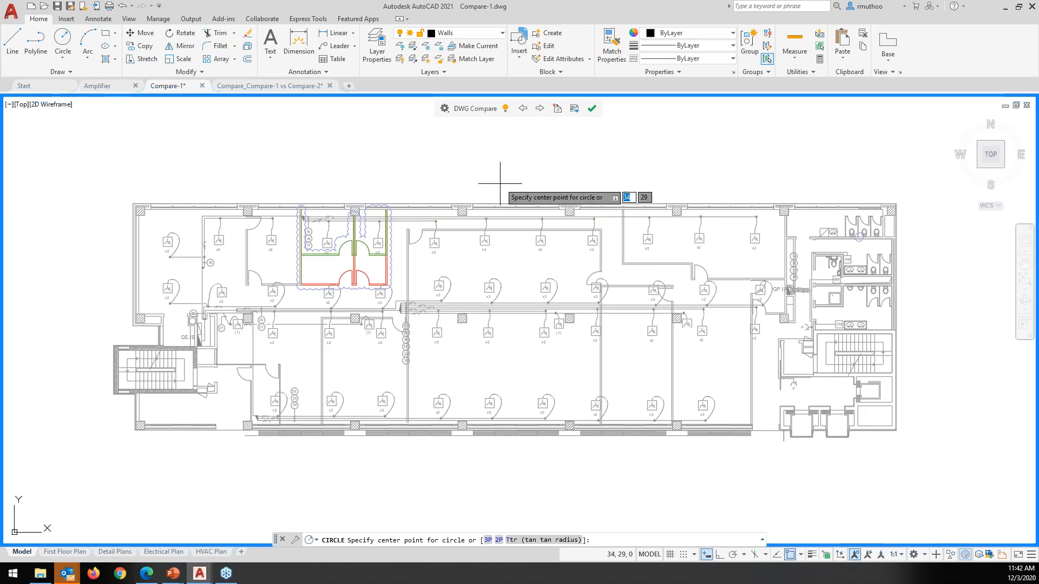
left_click(577, 296)
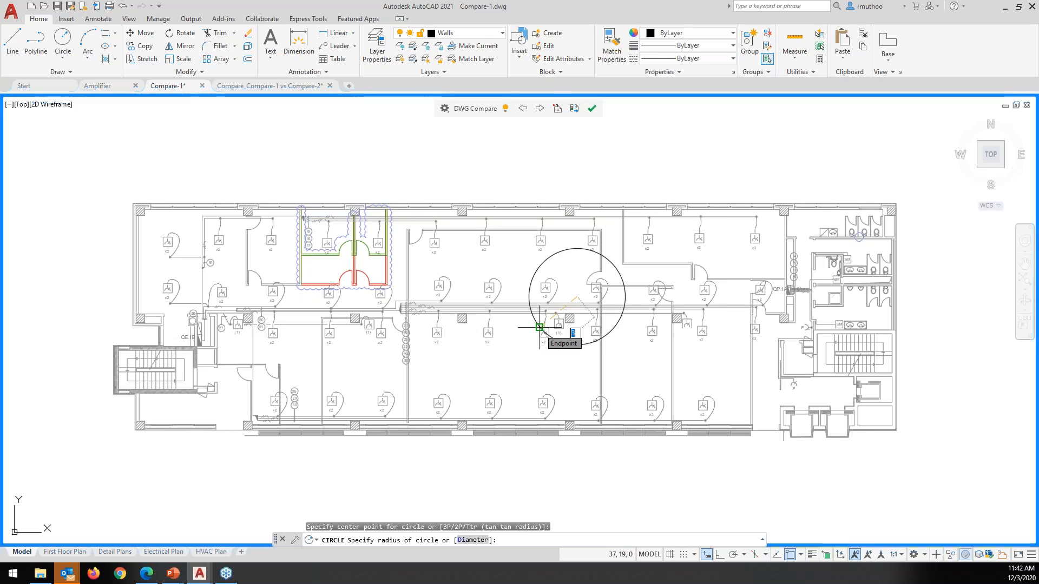
left_click(540, 328)
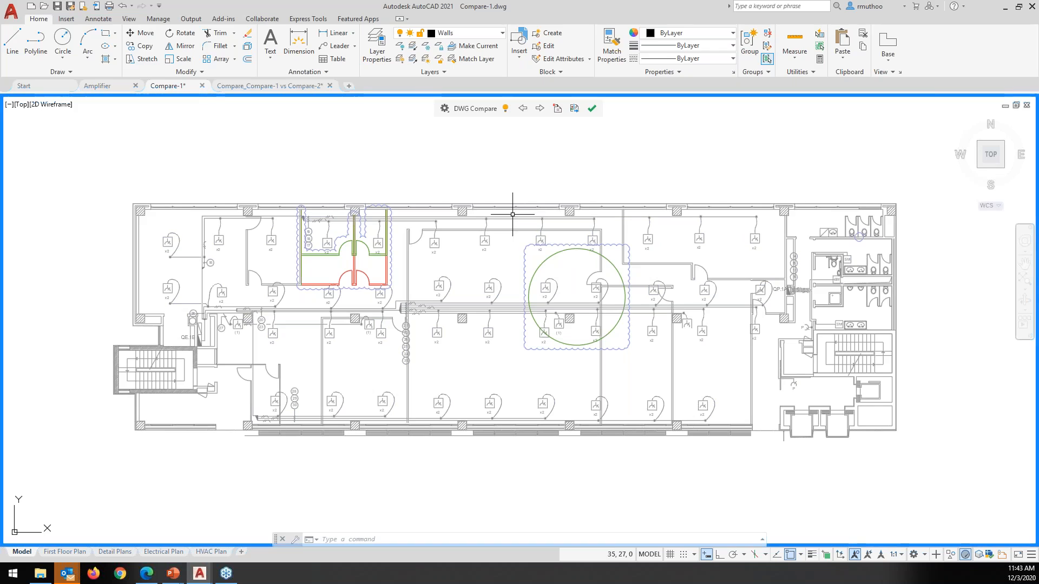
key("ctrl+z")
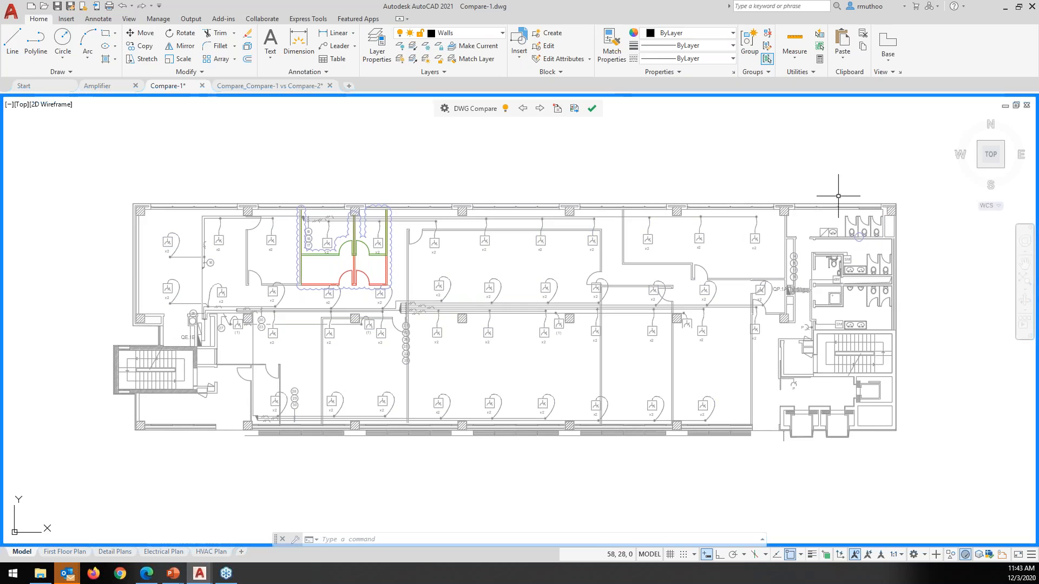
Exit DWG Compare, view the Compare_Compare-1 vs Compare-2 drawing, then return to Compare-1
left_click(592, 110)
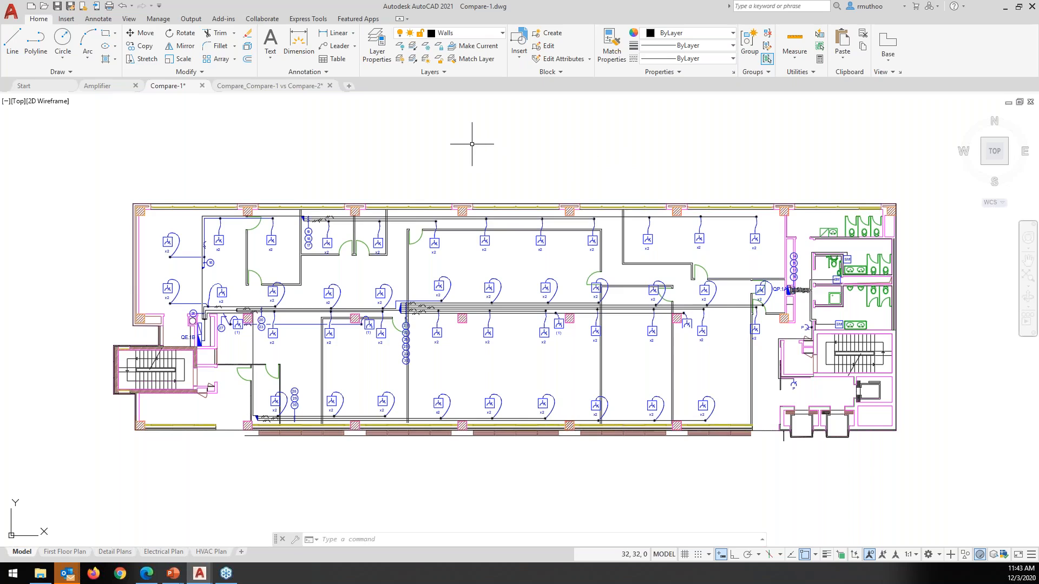
mouse_move(296, 88)
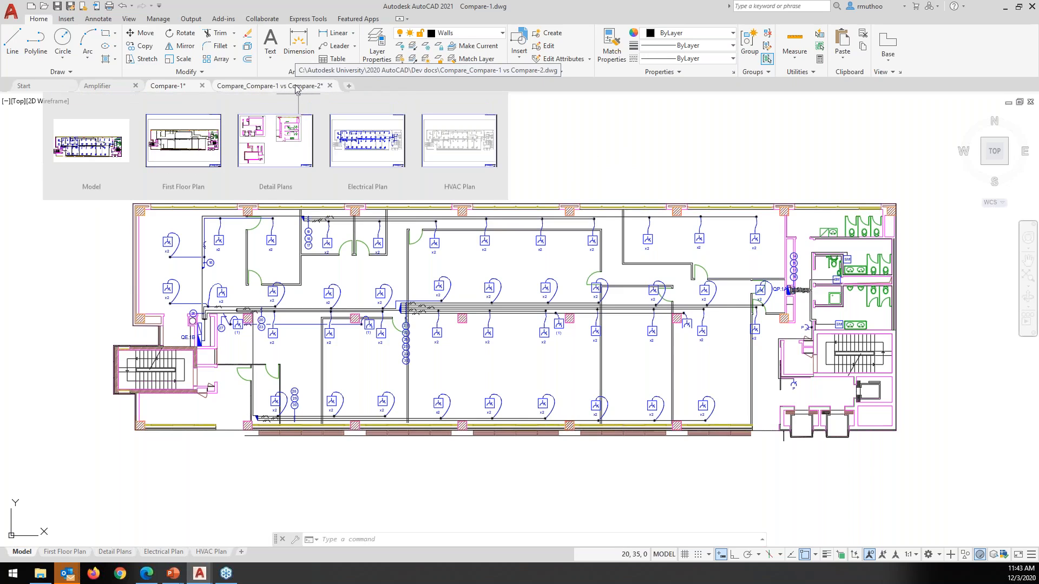
left_click(296, 87)
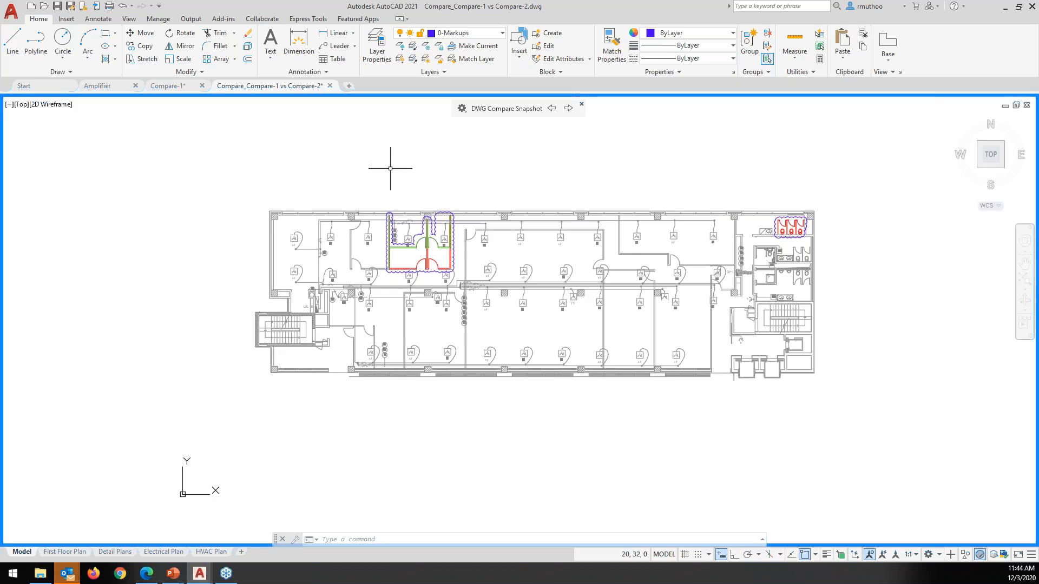
left_click(165, 86)
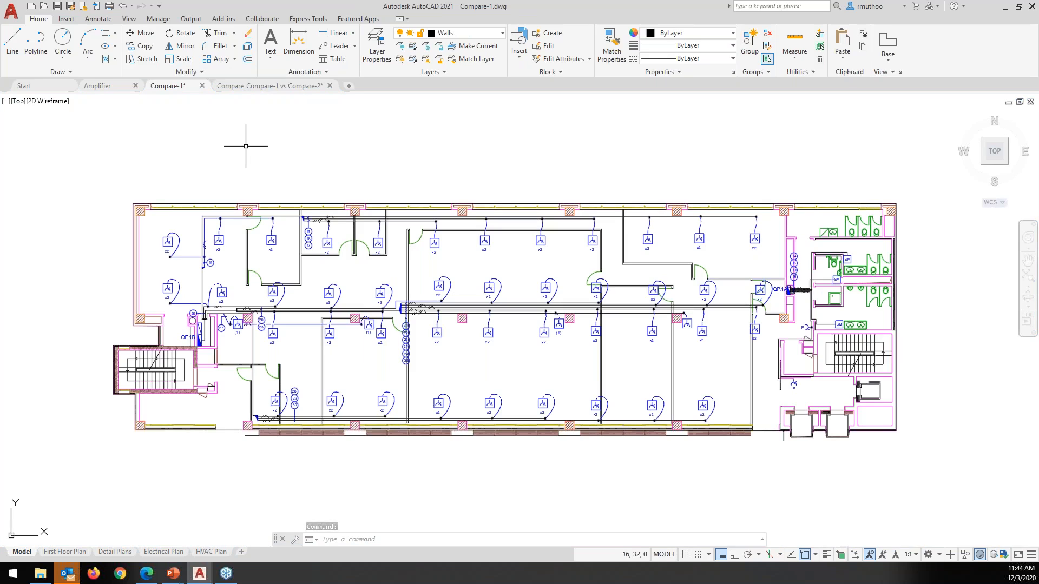
key("alt")
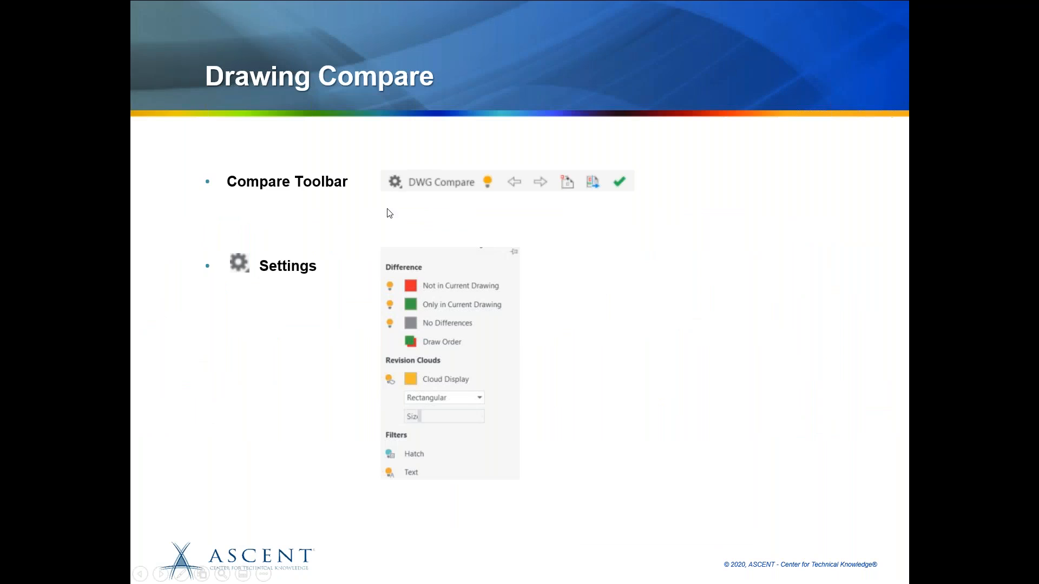
Advance the slideshow from the Drawing Compare slide to the Summary slide
left_click(388, 209)
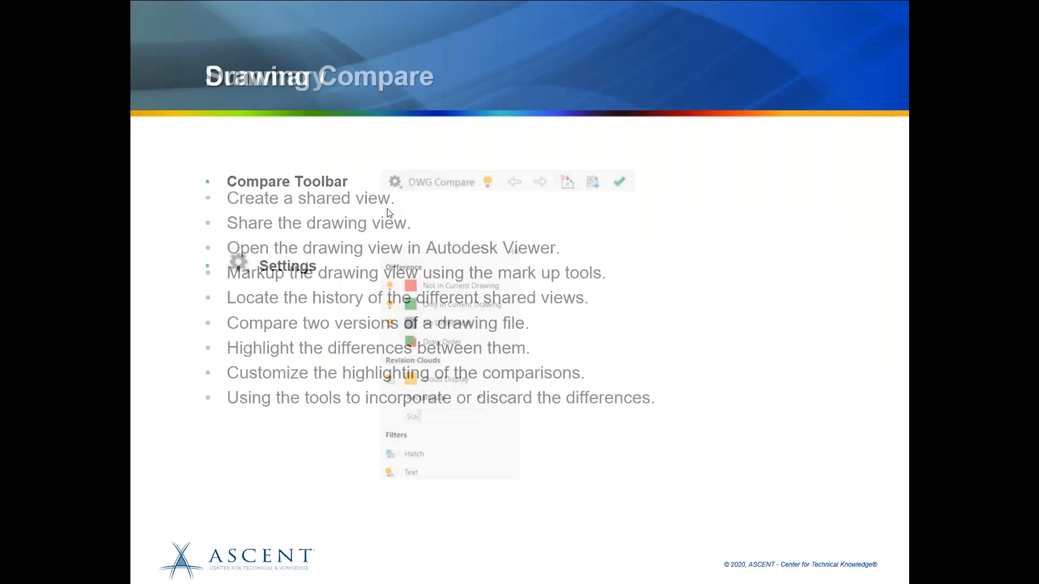